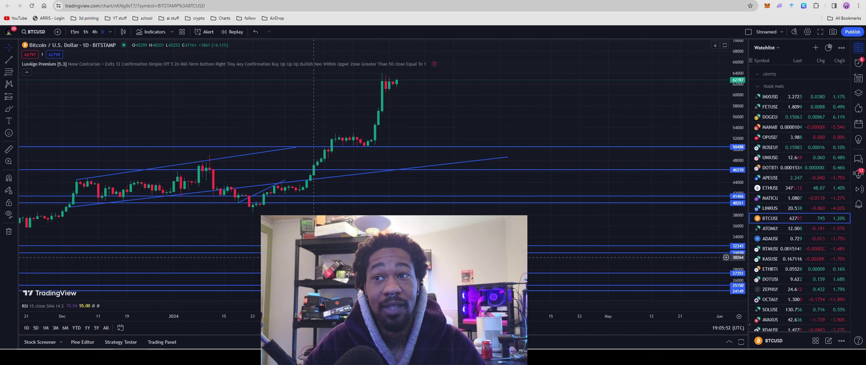
Step: Leave the BTCUSD chart for the zephyrprotocol.com tab to view its protocol state
{"action": "left_click", "coordinate": [122, 0]}
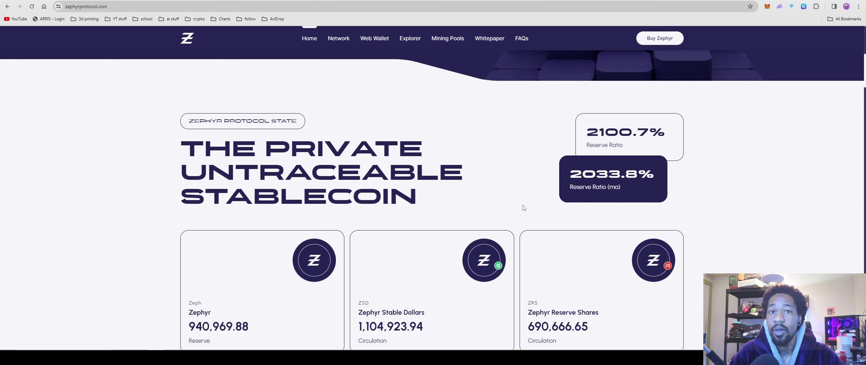
{"action": "scroll", "coordinate": [505, 222], "scroll_direction": "down", "scroll_amount": 3}
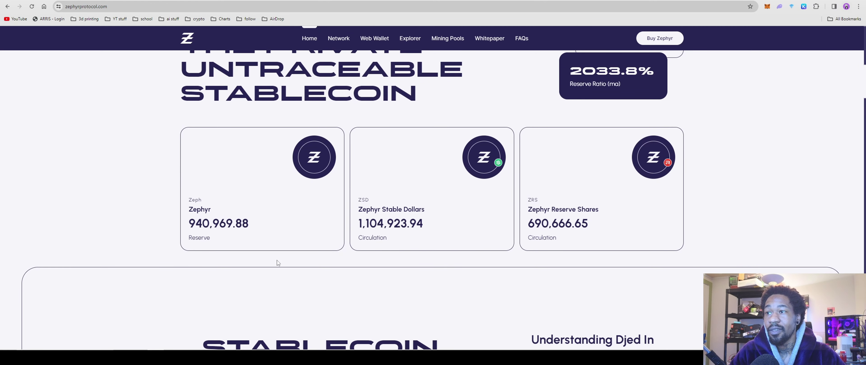
{"action": "scroll", "coordinate": [278, 264], "scroll_direction": "down", "scroll_amount": 15}
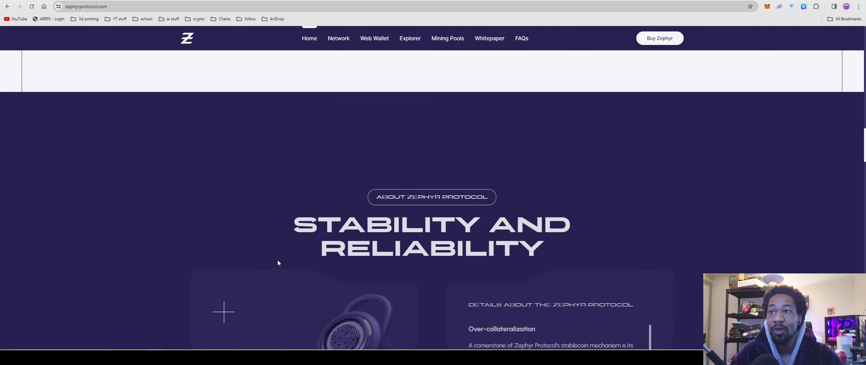
{"action": "scroll", "coordinate": [278, 263], "scroll_direction": "down", "scroll_amount": 15}
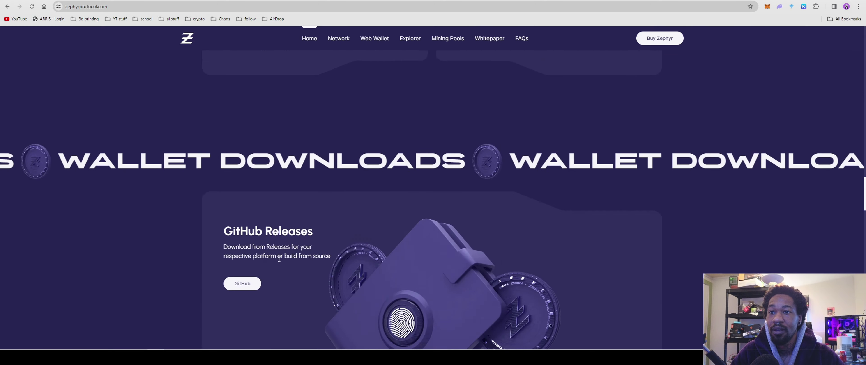
{"action": "scroll", "coordinate": [278, 259], "scroll_direction": "down", "scroll_amount": 15}
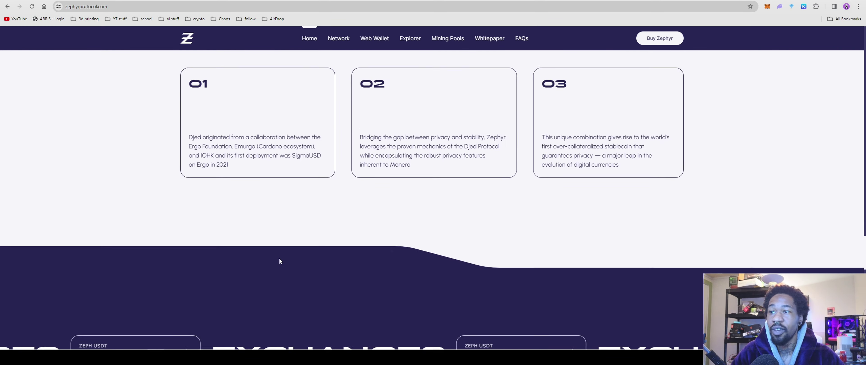
{"action": "scroll", "coordinate": [280, 260], "scroll_direction": "down", "scroll_amount": 15}
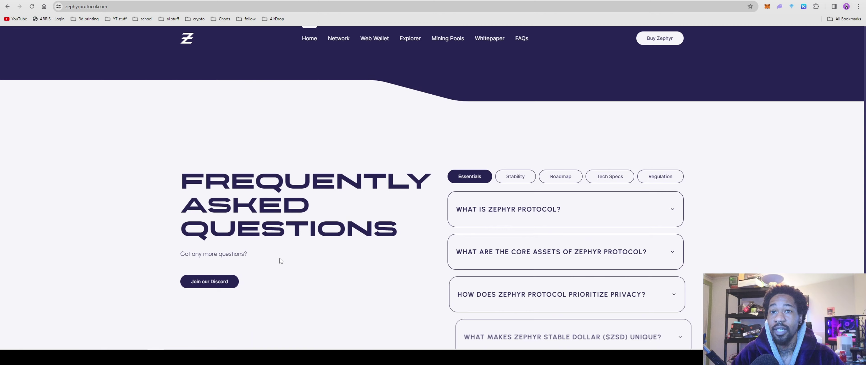
{"action": "scroll", "coordinate": [280, 260], "scroll_direction": "down", "scroll_amount": 5}
{"action": "scroll", "coordinate": [281, 259], "scroll_direction": "down", "scroll_amount": 4}
{"action": "scroll", "coordinate": [262, 267], "scroll_direction": "up", "scroll_amount": 6}
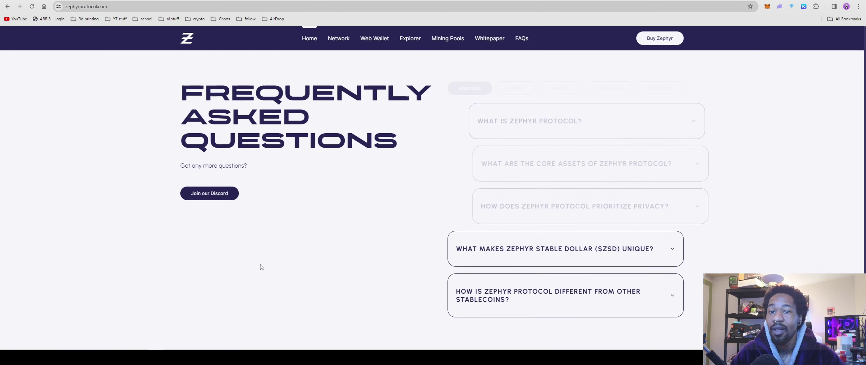
{"action": "scroll", "coordinate": [261, 267], "scroll_direction": "up", "scroll_amount": 20}
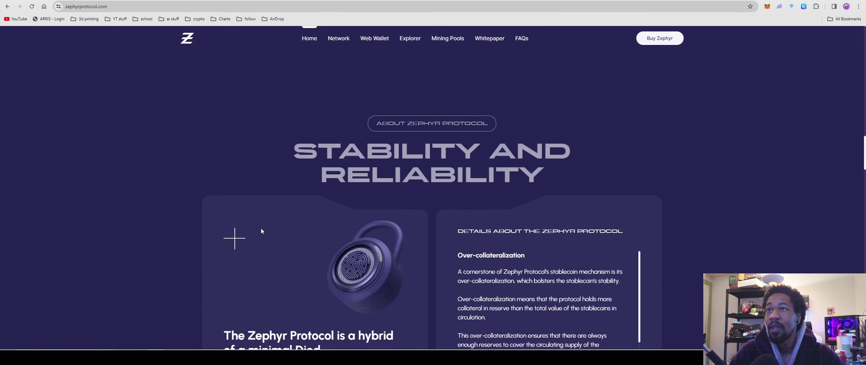
{"action": "scroll", "coordinate": [261, 232], "scroll_direction": "up", "scroll_amount": 20}
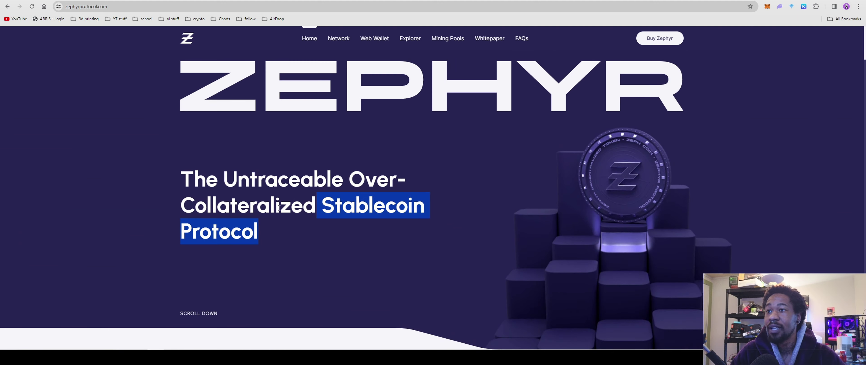
Step: Return to the ZEPHYR/USDT chart and delete the yellow scenario path
{"action": "left_click", "coordinate": [226, 0]}
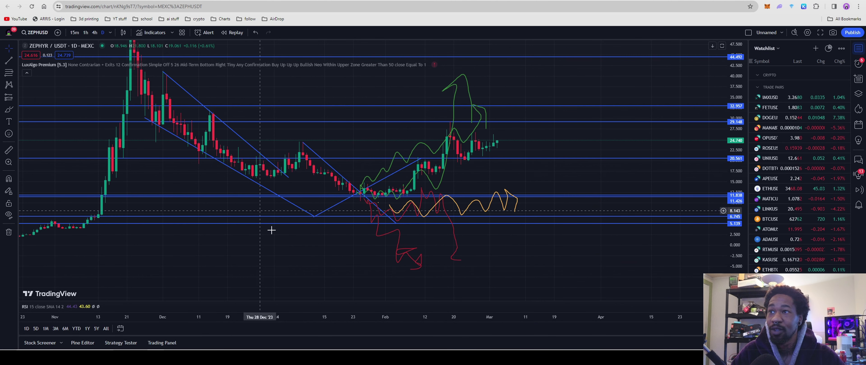
{"action": "left_click_drag", "start_coordinate": [361, 262], "coordinate": [344, 275]}
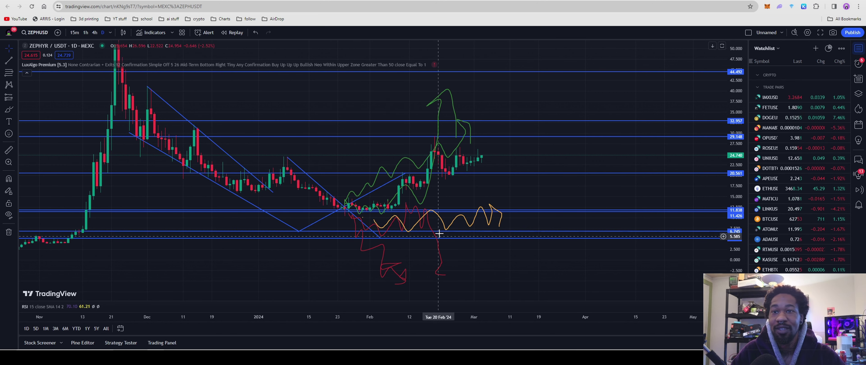
{"action": "left_click", "coordinate": [448, 230]}
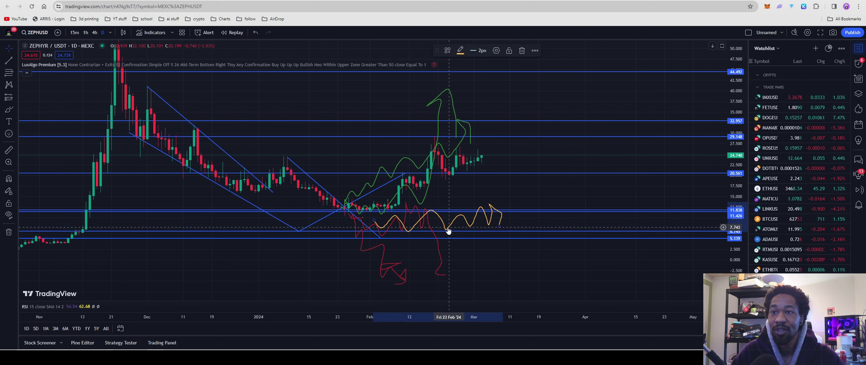
{"action": "left_click", "coordinate": [498, 258]}
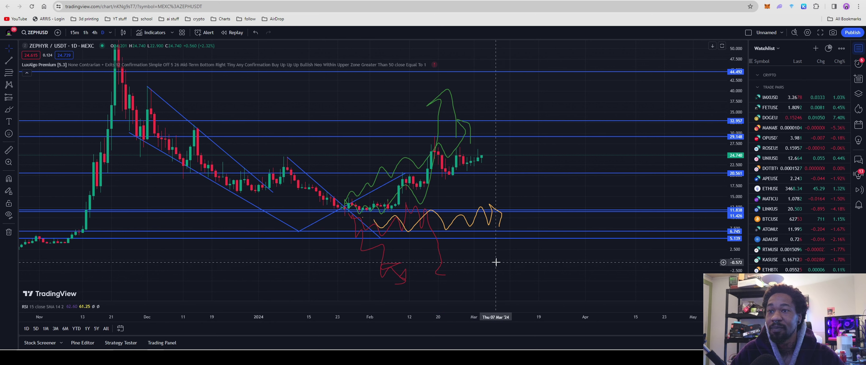
{"action": "left_click", "coordinate": [413, 228]}
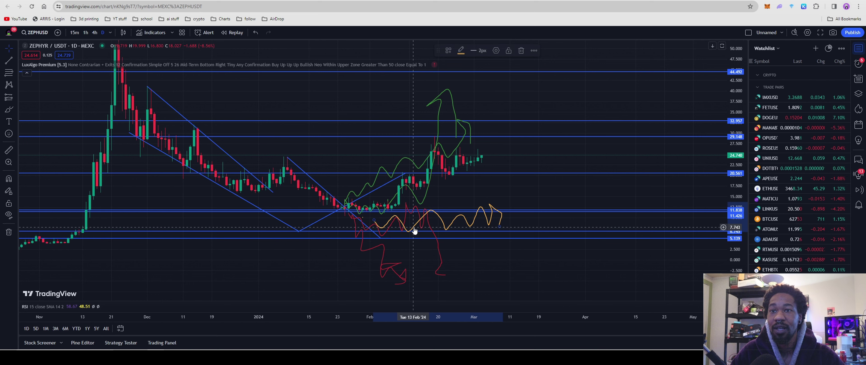
{"action": "left_click", "coordinate": [522, 50]}
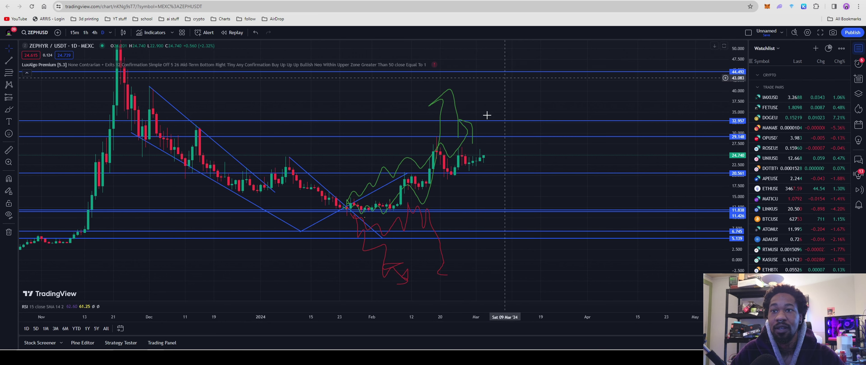
Step: Delete the red and green scenario paths, including the red zigzag, keeping the 11.426 support line
{"action": "left_click", "coordinate": [425, 222]}
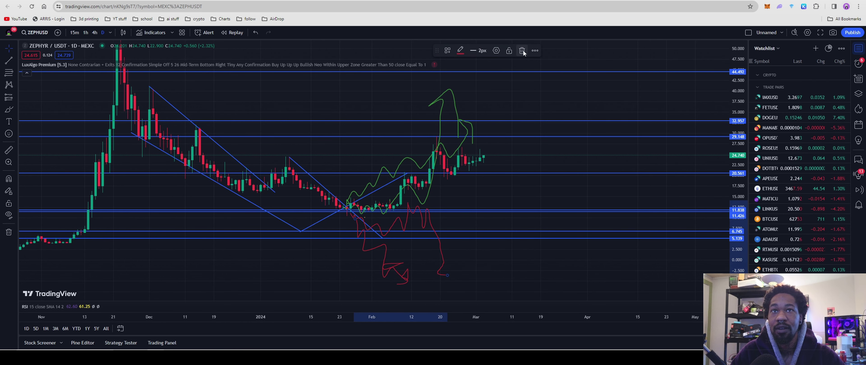
{"action": "left_click", "coordinate": [522, 51]}
{"action": "left_click", "coordinate": [440, 147]}
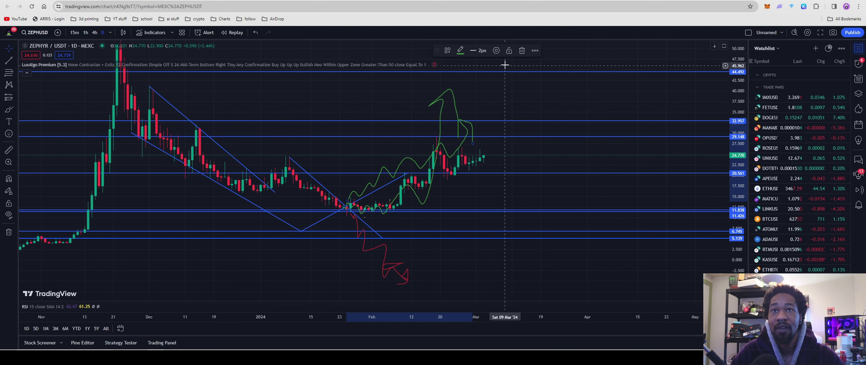
{"action": "left_click", "coordinate": [521, 50]}
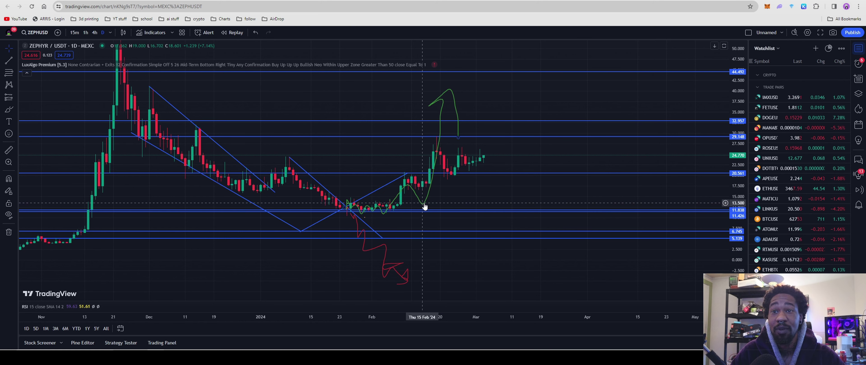
{"action": "left_click", "coordinate": [423, 202]}
{"action": "left_click", "coordinate": [514, 54]}
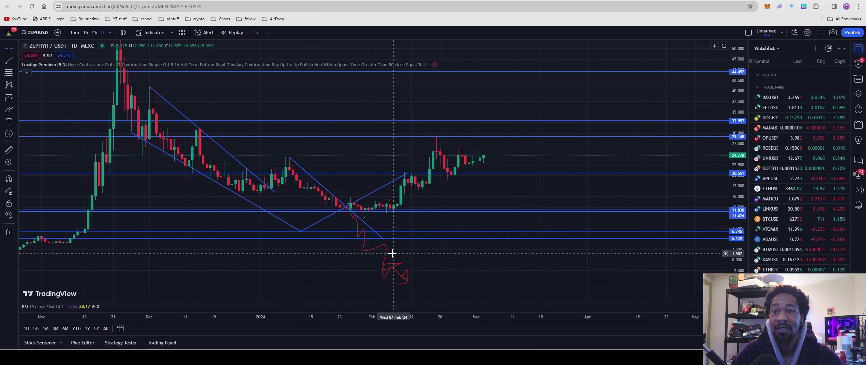
{"action": "left_click", "coordinate": [395, 267]}
{"action": "left_click", "coordinate": [522, 51]}
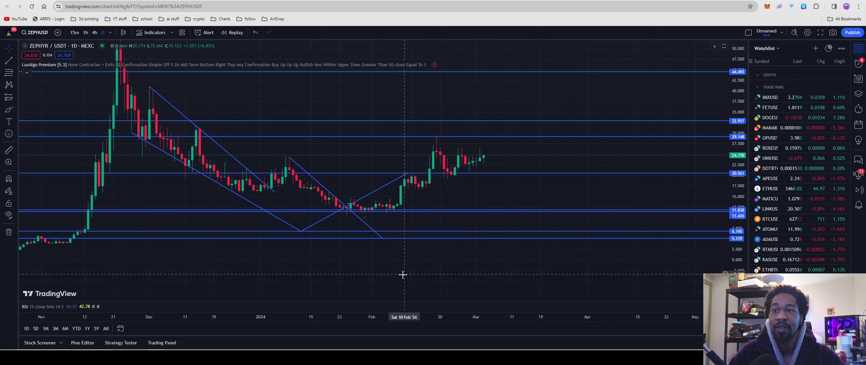
{"action": "left_click", "coordinate": [366, 220]}
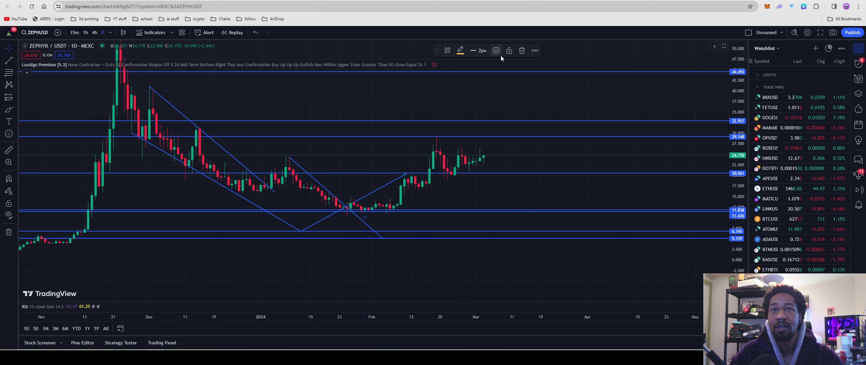
{"action": "left_click", "coordinate": [518, 59]}
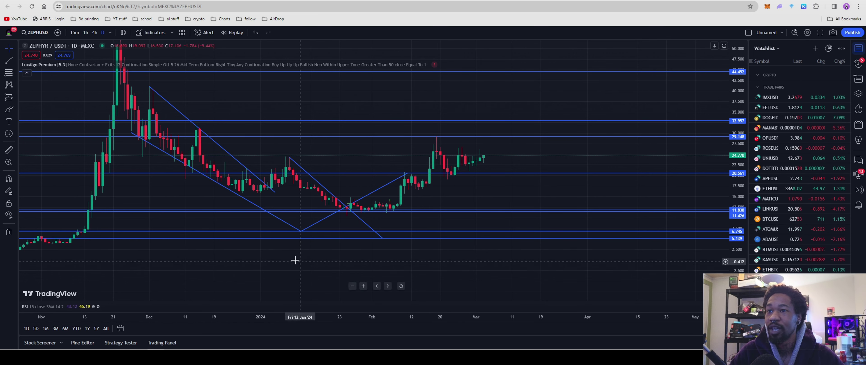
Step: Drag the 11.838 support line down to 8.303 and switch to the 4-hour timeframe
{"action": "left_click_drag", "start_coordinate": [294, 258], "coordinate": [343, 282]}
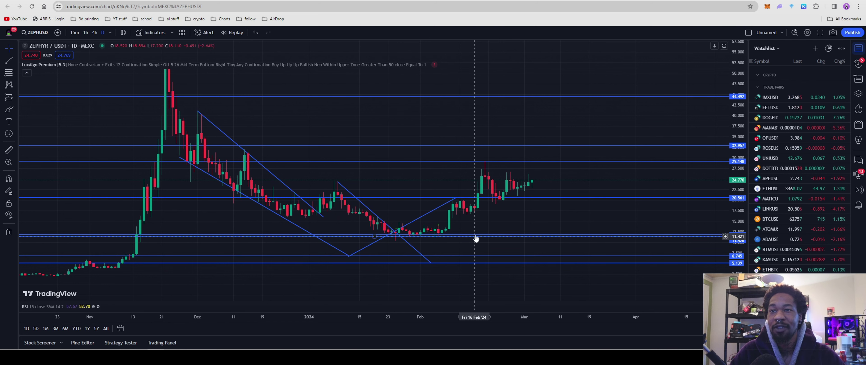
{"action": "left_click_drag", "start_coordinate": [473, 235], "coordinate": [461, 249]}
{"action": "left_click", "coordinate": [95, 33]}
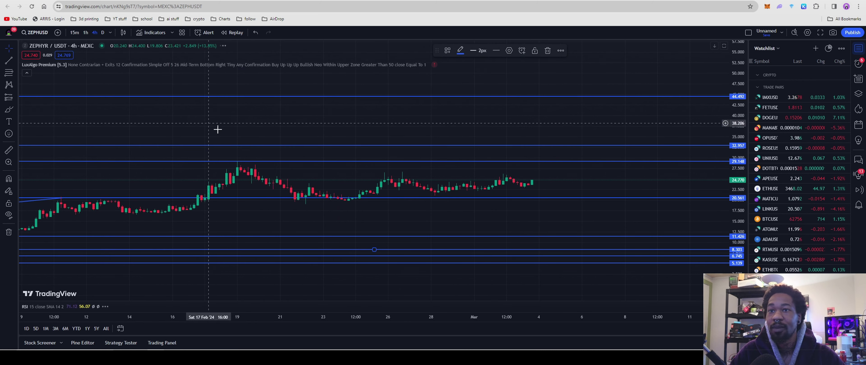
Step: Pan and zoom the 4-hour chart to inspect the triangle trendlines and levels
{"action": "scroll", "coordinate": [407, 231], "scroll_direction": "down", "scroll_amount": 5}
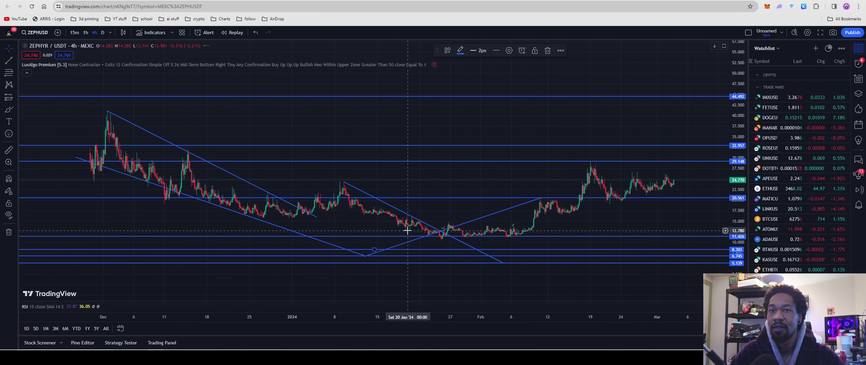
{"action": "left_click_drag", "start_coordinate": [585, 265], "coordinate": [457, 219]}
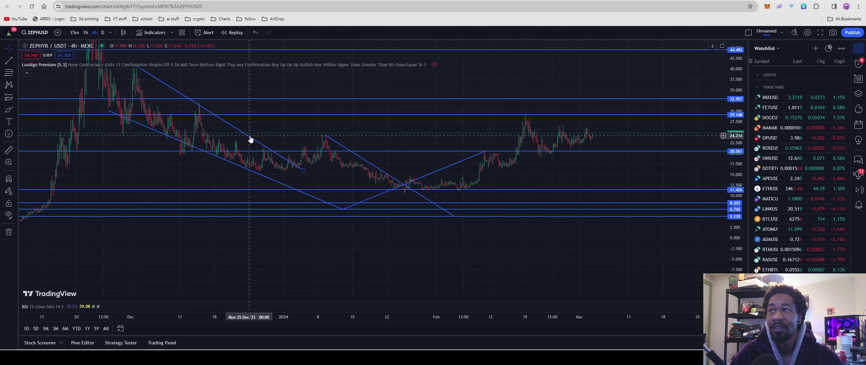
{"action": "scroll", "coordinate": [410, 213], "scroll_direction": "up", "scroll_amount": 3}
{"action": "left_click_drag", "start_coordinate": [301, 218], "coordinate": [453, 240]}
{"action": "scroll", "coordinate": [453, 241], "scroll_direction": "up", "scroll_amount": 3}
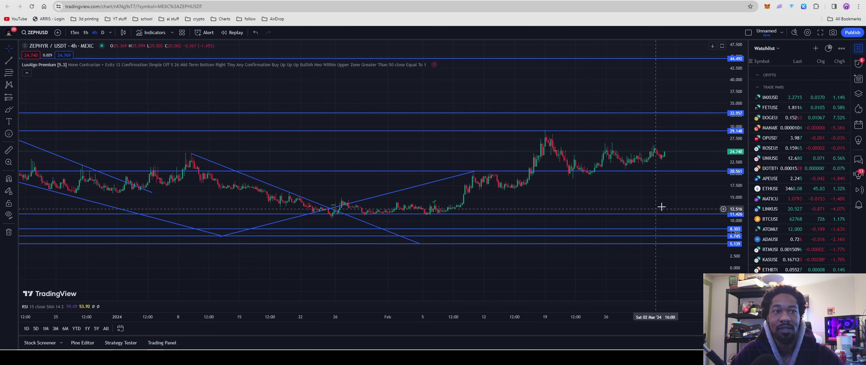
{"action": "left_click_drag", "start_coordinate": [734, 232], "coordinate": [714, 210]}
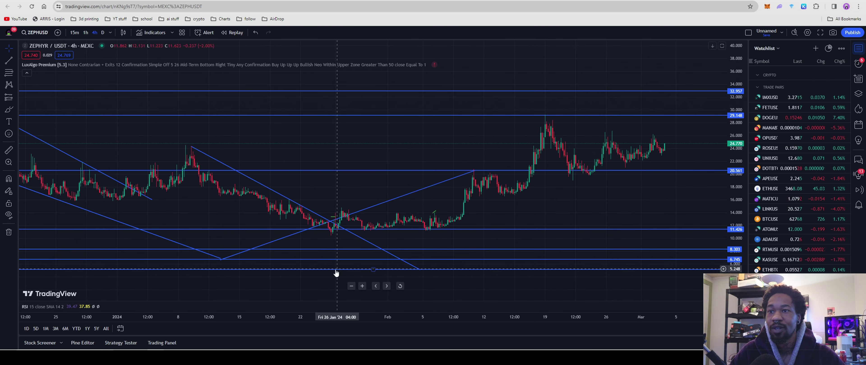
{"action": "left_click_drag", "start_coordinate": [336, 269], "coordinate": [383, 248]}
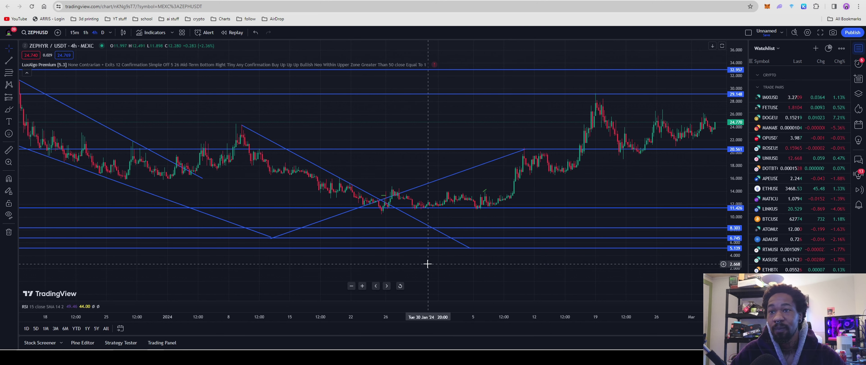
{"action": "scroll", "coordinate": [429, 236], "scroll_direction": "up", "scroll_amount": 1}
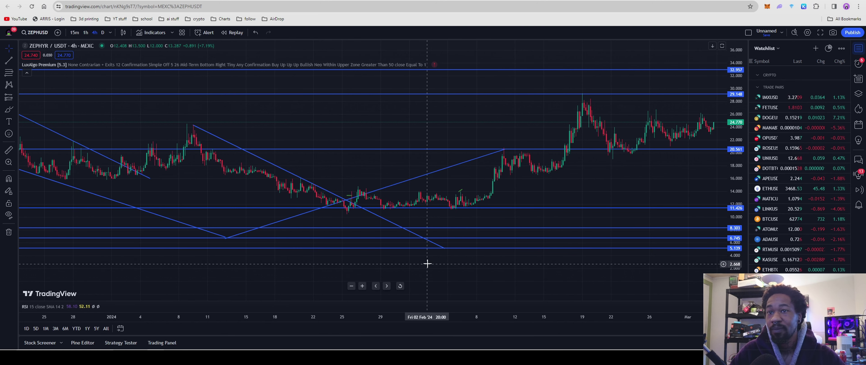
{"action": "left_click", "coordinate": [461, 196]}
{"action": "left_click_drag", "start_coordinate": [507, 63], "coordinate": [509, 63]}
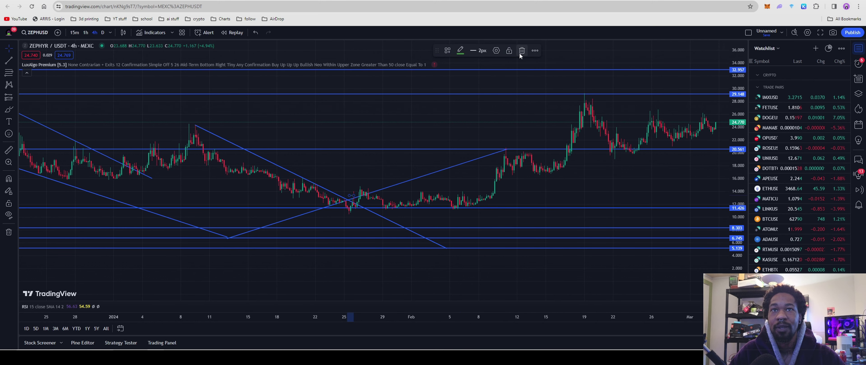
{"action": "left_click", "coordinate": [521, 51]}
Step: Switch to 1D candles and pan back to the November spike with a compressed price scale
{"action": "type", "text": "1D"}
{"action": "key", "text": "Return"}
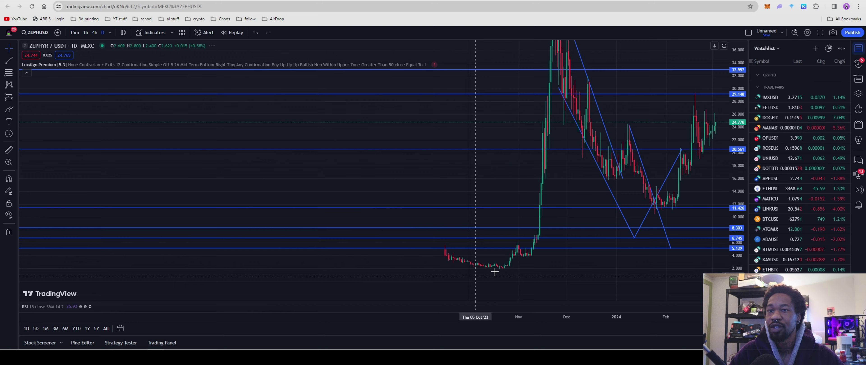
{"action": "left_click_drag", "start_coordinate": [495, 272], "coordinate": [273, 262]}
{"action": "left_click_drag", "start_coordinate": [731, 243], "coordinate": [743, 225]}
{"action": "scroll", "coordinate": [488, 247], "scroll_direction": "up", "scroll_amount": 3}
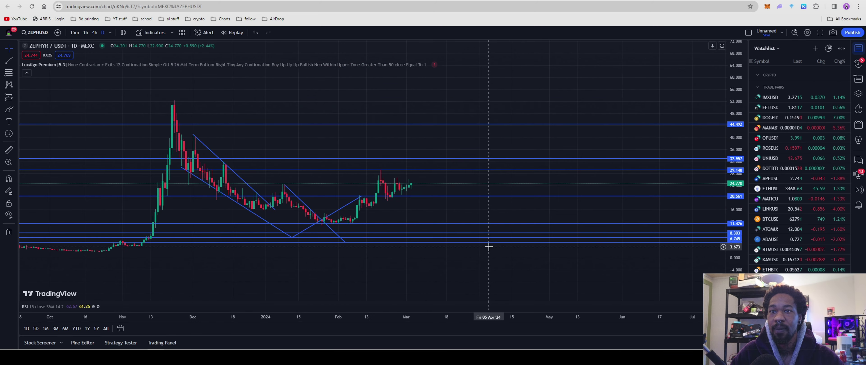
{"action": "left_click_drag", "start_coordinate": [311, 259], "coordinate": [476, 256]}
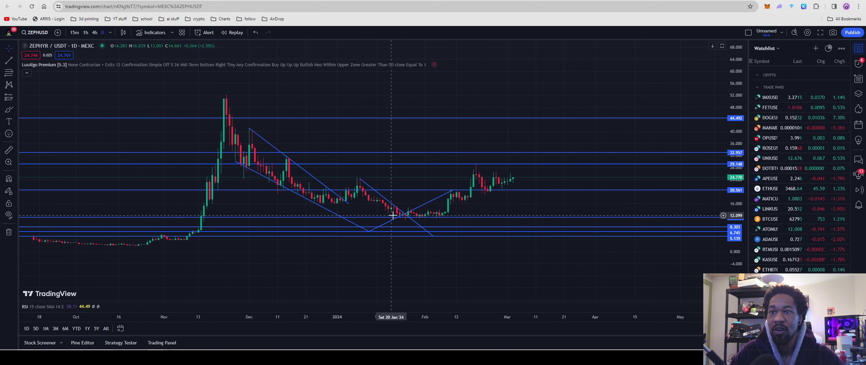
{"action": "scroll", "coordinate": [390, 228], "scroll_direction": "up", "scroll_amount": 2}
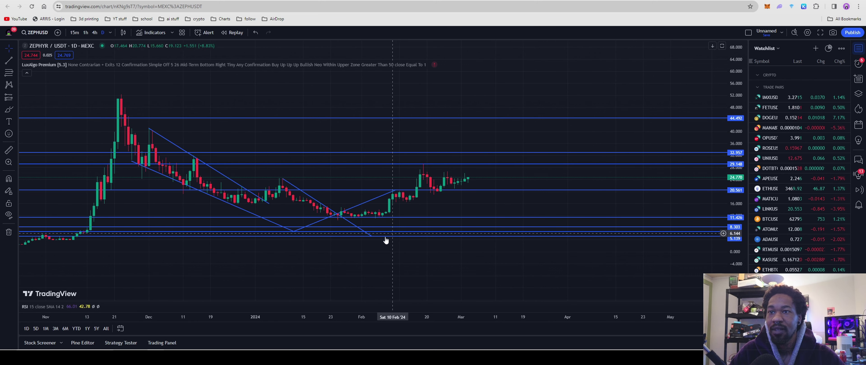
{"action": "left_click_drag", "start_coordinate": [384, 240], "coordinate": [437, 247]}
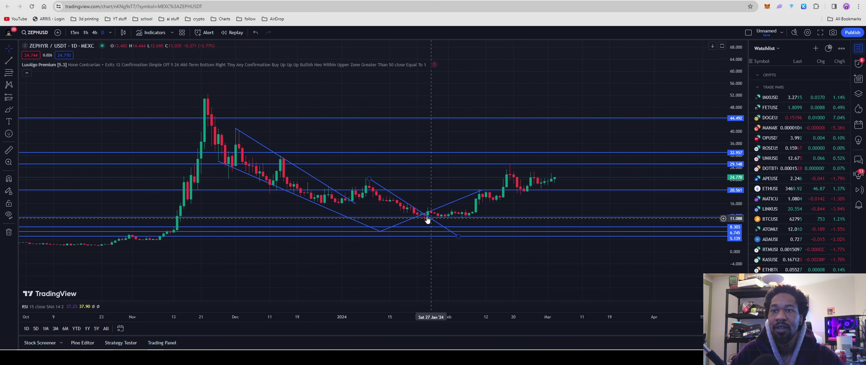
{"action": "left_click", "coordinate": [423, 208]}
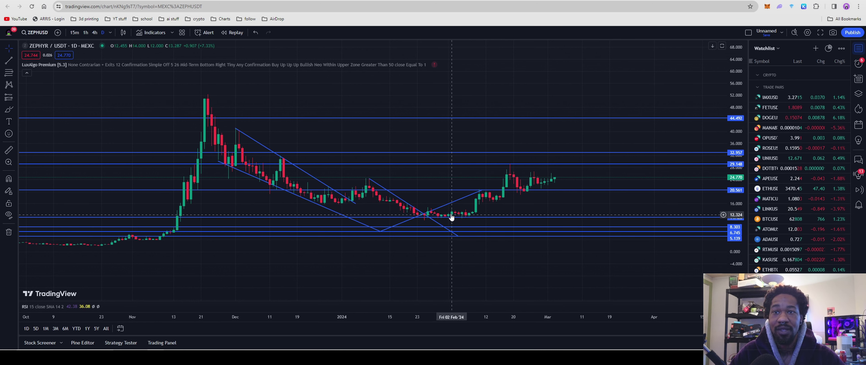
Step: Stretch the price scale and shift the chart to frame the February breakout above 20.561
{"action": "left_click_drag", "start_coordinate": [469, 239], "coordinate": [416, 239]}
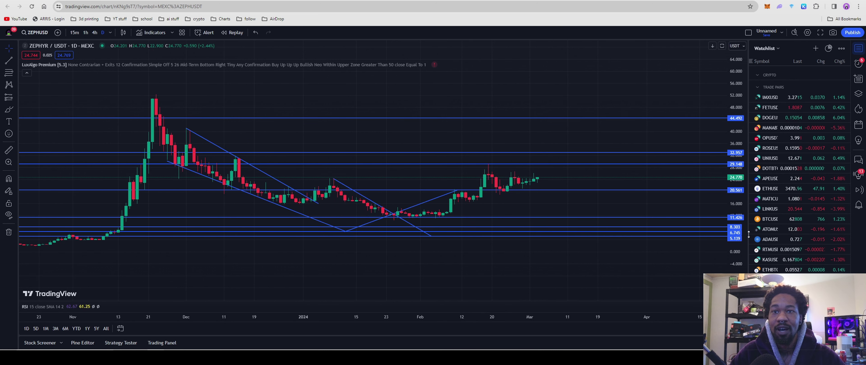
{"action": "left_click_drag", "start_coordinate": [738, 230], "coordinate": [735, 210]}
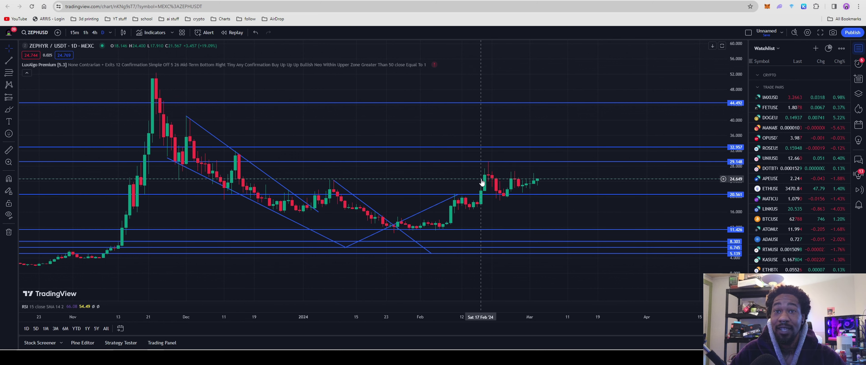
{"action": "left_click", "coordinate": [488, 165]}
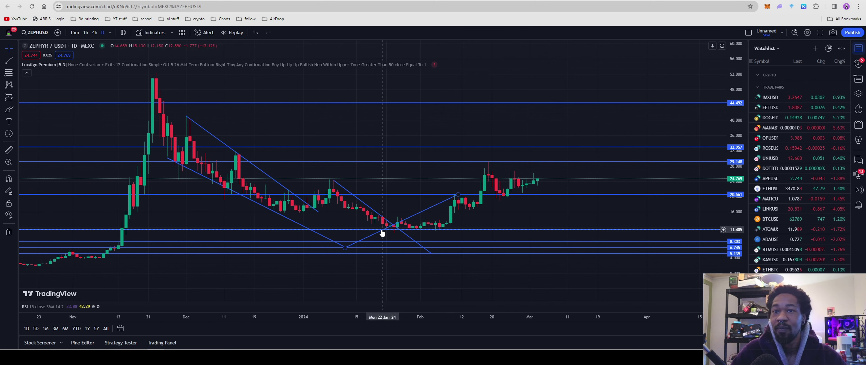
{"action": "scroll", "coordinate": [303, 246], "scroll_direction": "left", "scroll_amount": 3}
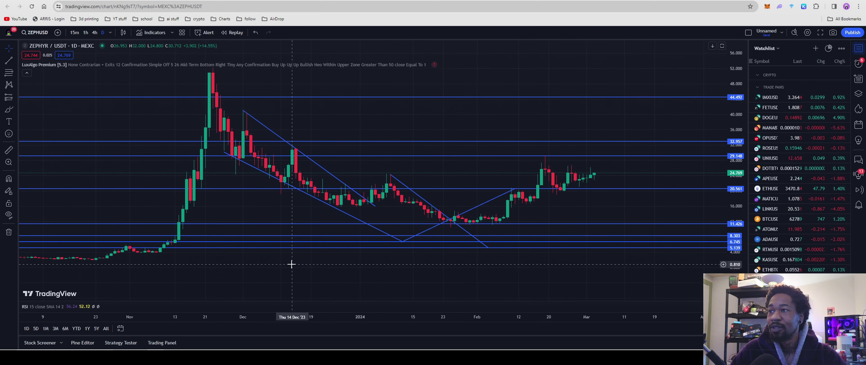
{"action": "scroll", "coordinate": [333, 261], "scroll_direction": "left", "scroll_amount": 2}
{"action": "scroll", "coordinate": [478, 269], "scroll_direction": "up", "scroll_amount": 2}
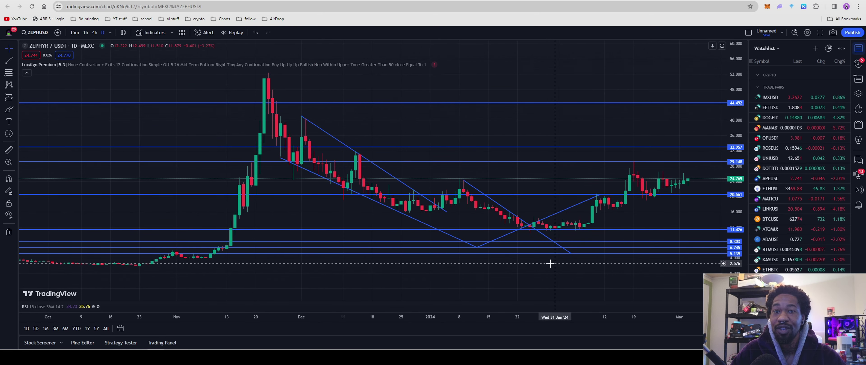
{"action": "scroll", "coordinate": [511, 267], "scroll_direction": "right", "scroll_amount": 2}
{"action": "left_click_drag", "start_coordinate": [511, 279], "coordinate": [448, 276]}
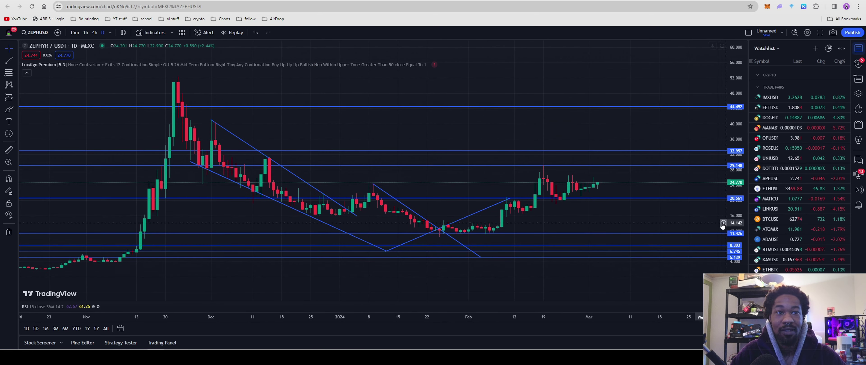
{"action": "left_click_drag", "start_coordinate": [727, 228], "coordinate": [734, 208]}
{"action": "left_click_drag", "start_coordinate": [611, 238], "coordinate": [515, 187]}
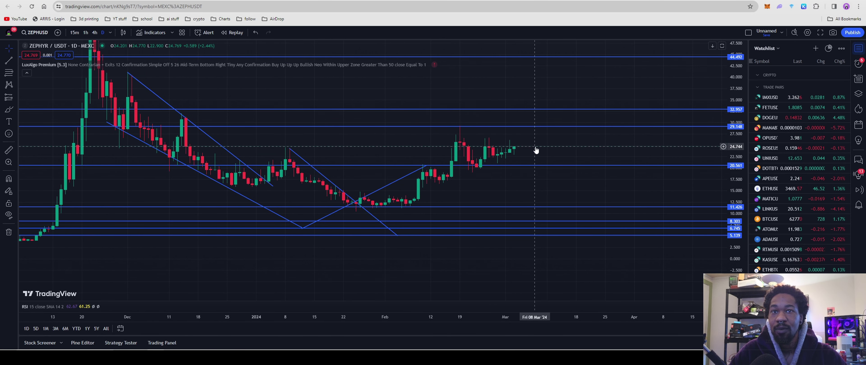
Step: Draw a horizontal line at 24.818 and make it white
{"action": "left_click", "coordinate": [723, 147]}
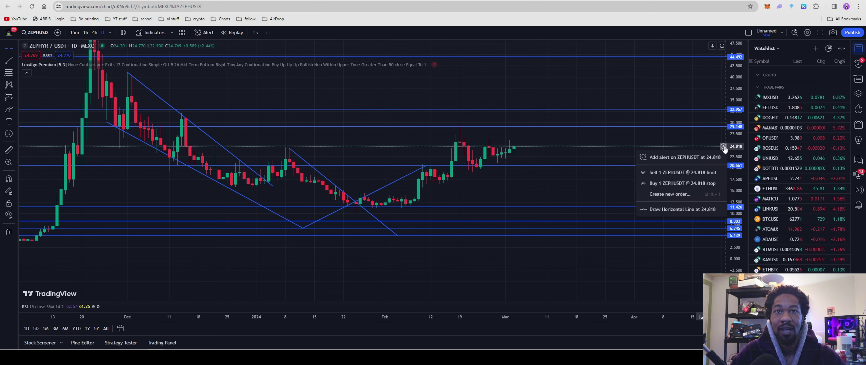
{"action": "left_click", "coordinate": [662, 211]}
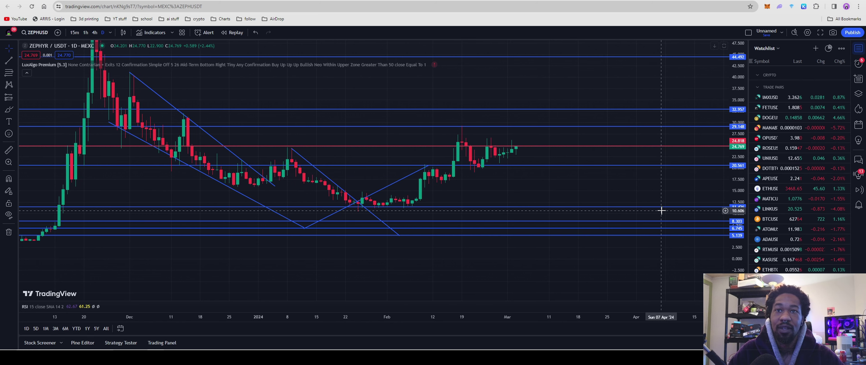
{"action": "left_click", "coordinate": [407, 148]}
{"action": "left_click", "coordinate": [460, 50]}
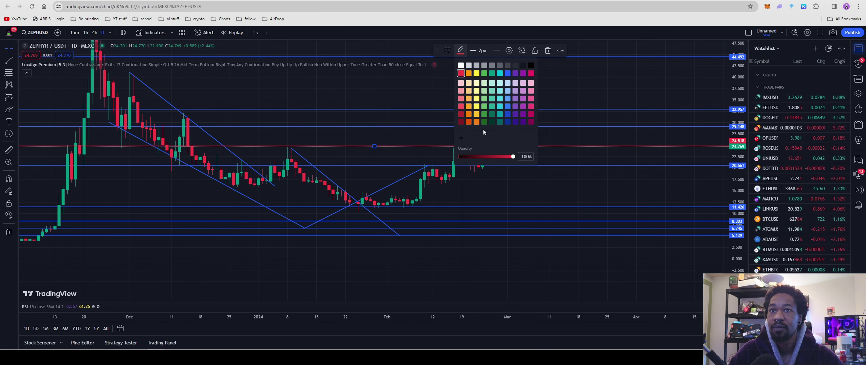
{"action": "left_click", "coordinate": [461, 65]}
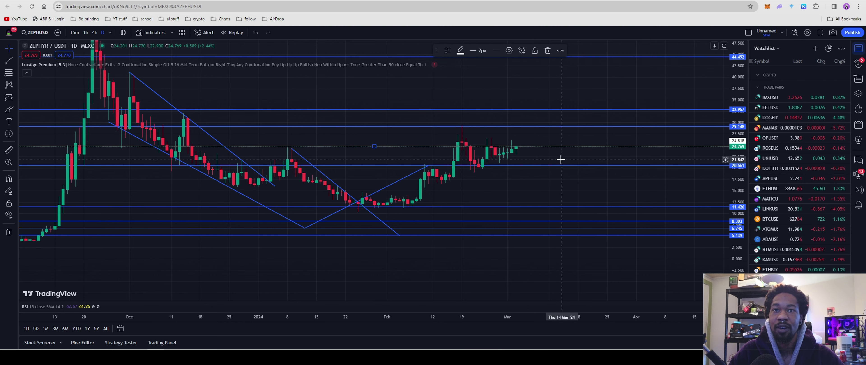
Step: Recentre the chart through June, undoing an accidental move of the white line
{"action": "left_click_drag", "start_coordinate": [562, 174], "coordinate": [485, 188]}
{"action": "scroll", "coordinate": [478, 192], "scroll_direction": "up", "scroll_amount": 1}
{"action": "left_click_drag", "start_coordinate": [422, 217], "coordinate": [443, 238]}
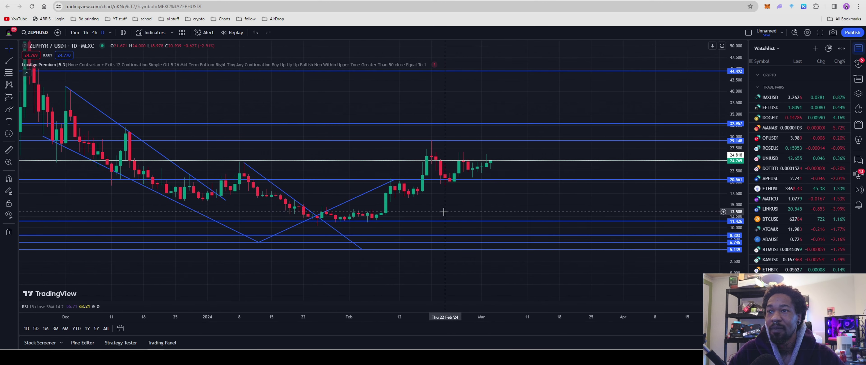
{"action": "scroll", "coordinate": [443, 222], "scroll_direction": "down", "scroll_amount": 3}
{"action": "mouse_move", "coordinate": [580, 215]}
{"action": "left_mouse_down"}
{"action": "mouse_move", "coordinate": [487, 249]}
{"action": "mouse_move", "coordinate": [484, 231]}
{"action": "mouse_move", "coordinate": [427, 237]}
{"action": "left_mouse_up"}
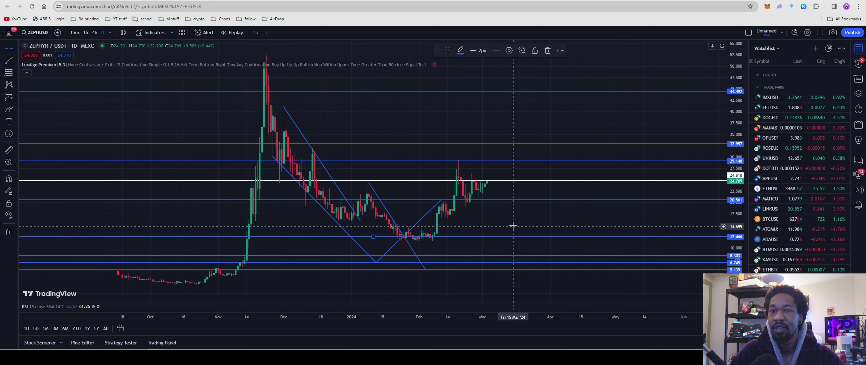
{"action": "key", "text": "ctrl+z"}
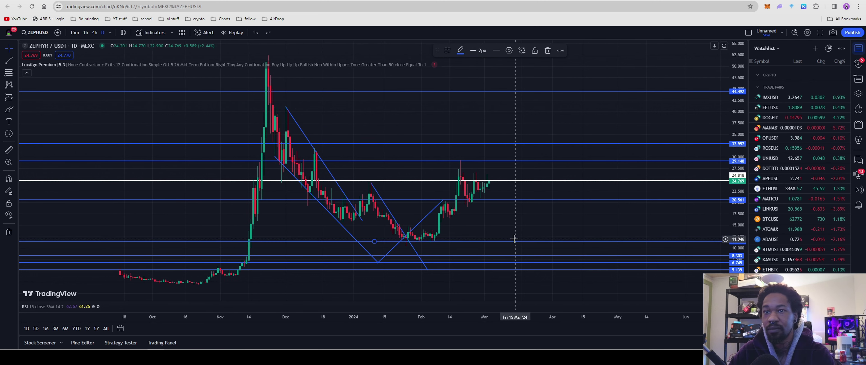
{"action": "left_click_drag", "start_coordinate": [615, 207], "coordinate": [583, 215]}
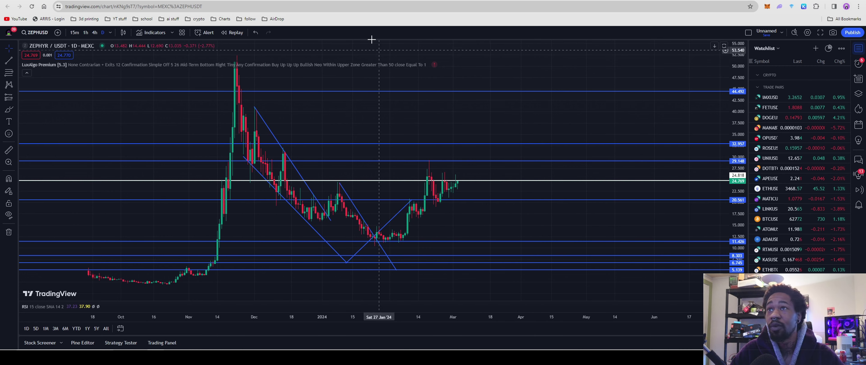
{"action": "key", "text": "ctrl+Tab"}
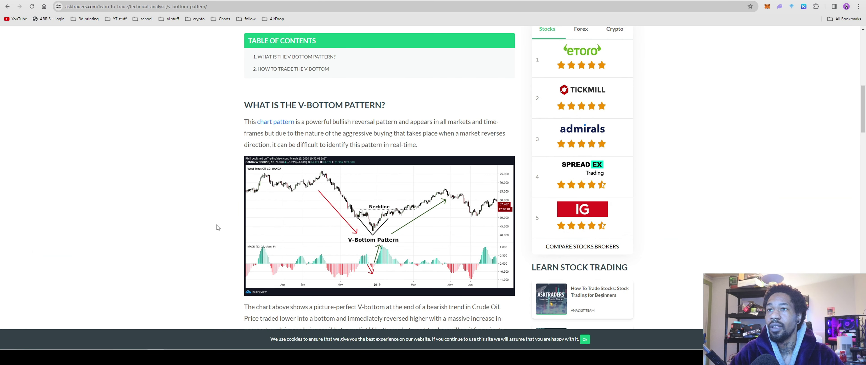
{"action": "scroll", "coordinate": [217, 227], "scroll_direction": "down", "scroll_amount": 1}
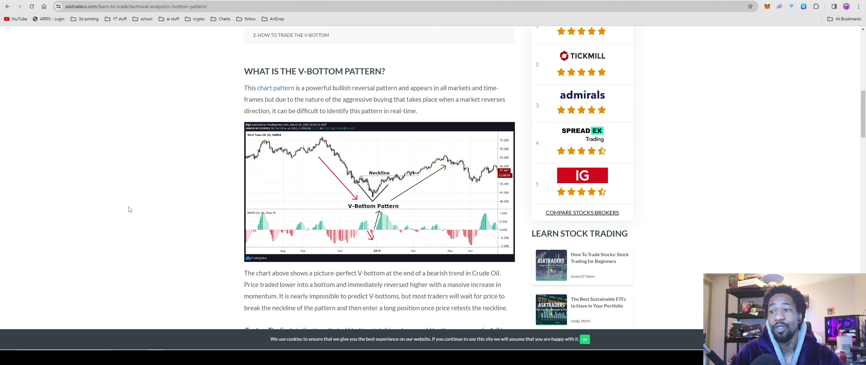
{"action": "scroll", "coordinate": [703, 222], "scroll_direction": "down", "scroll_amount": 10}
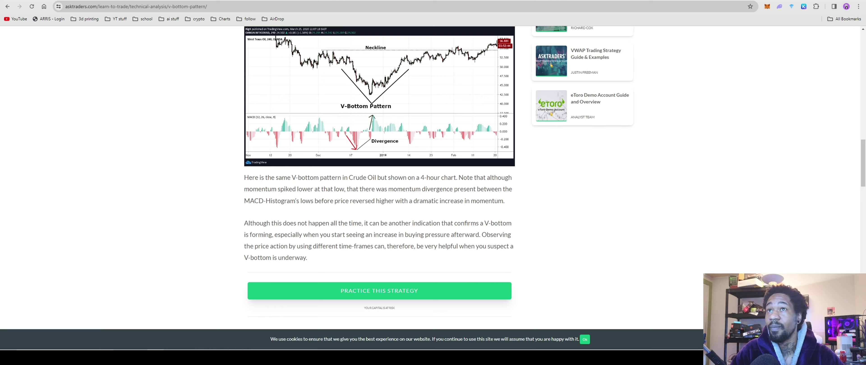
{"action": "key", "text": "ctrl+Tab"}
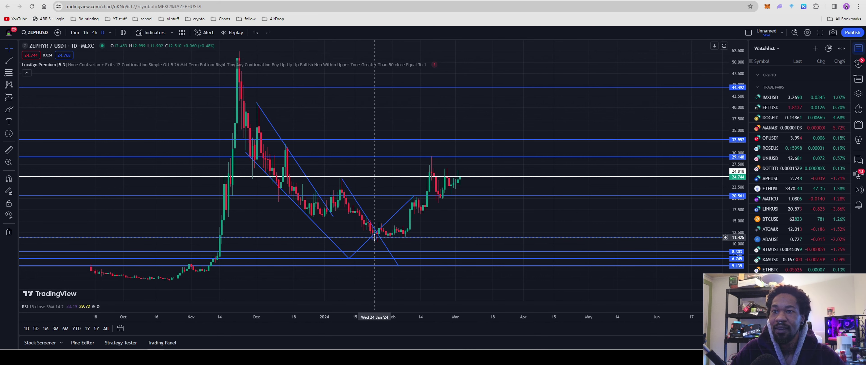
Step: Stretch the price scale and frame the recent rally on the daily chart
{"action": "left_click_drag", "start_coordinate": [448, 269], "coordinate": [412, 254]}
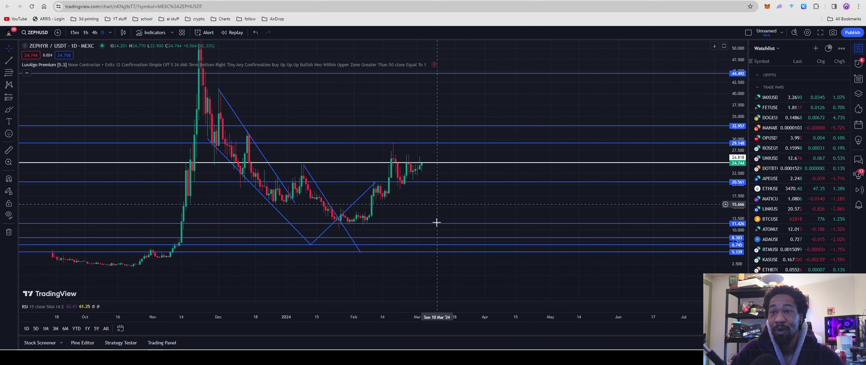
{"action": "left_click_drag", "start_coordinate": [448, 195], "coordinate": [563, 220]}
{"action": "mouse_move", "coordinate": [739, 225]}
{"action": "left_mouse_down"}
{"action": "mouse_move", "coordinate": [738, 215]}
{"action": "mouse_move", "coordinate": [731, 219]}
{"action": "left_mouse_up"}
{"action": "left_click_drag", "start_coordinate": [579, 220], "coordinate": [541, 188]}
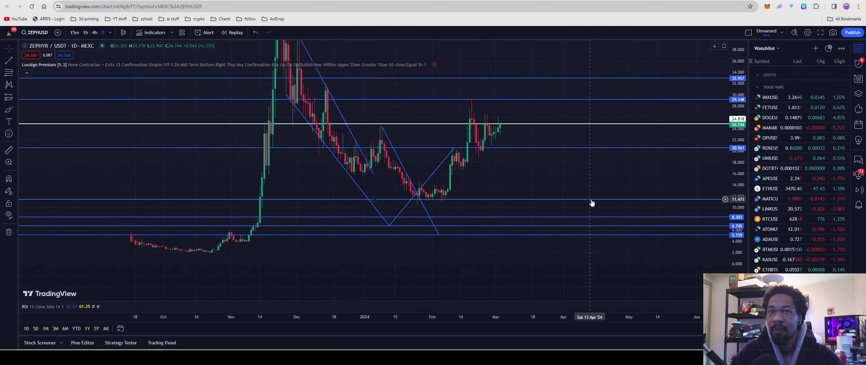
{"action": "scroll", "coordinate": [591, 203], "scroll_direction": "down", "scroll_amount": 1}
{"action": "left_click_drag", "start_coordinate": [520, 255], "coordinate": [431, 239]}
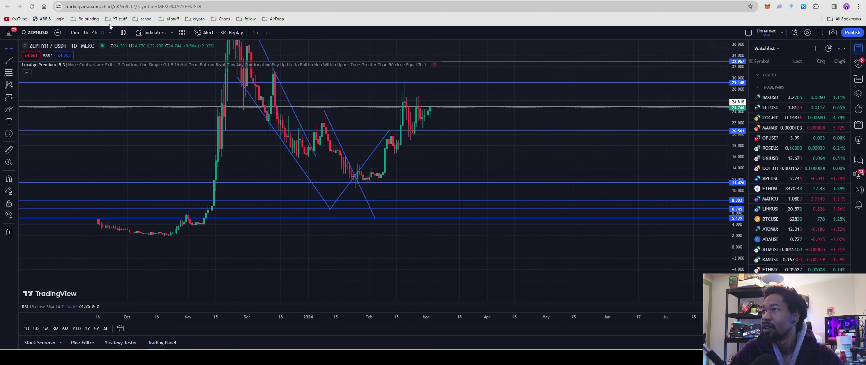
Step: Draw a rising trend line from the early-February low to about 29 in mid-March
{"action": "left_click", "coordinate": [8, 60]}
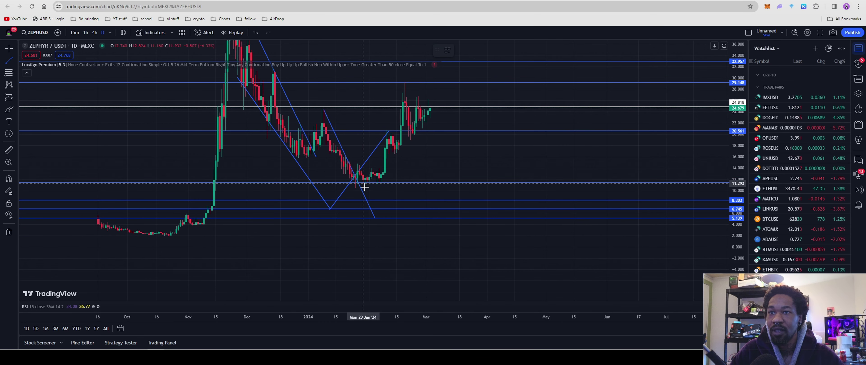
{"action": "left_click", "coordinate": [383, 182]}
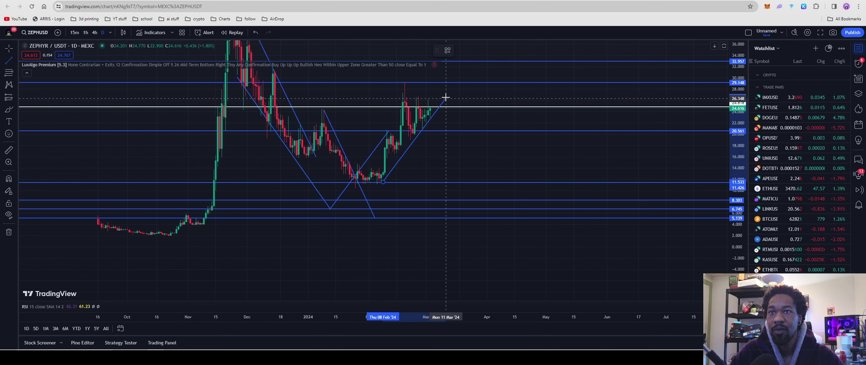
{"action": "left_click", "coordinate": [455, 83]}
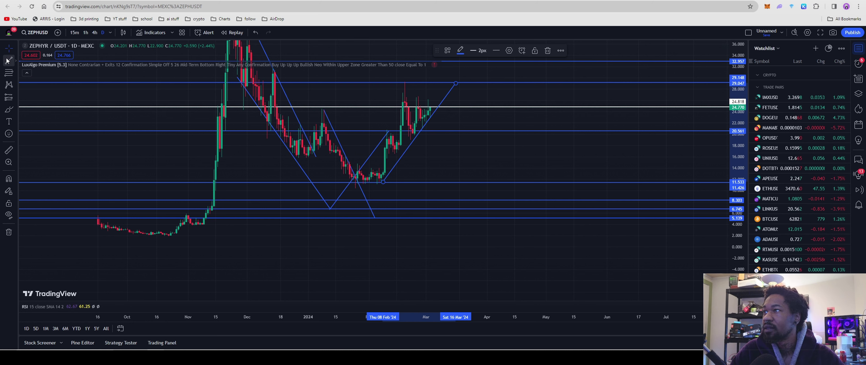
{"action": "scroll", "coordinate": [402, 255], "scroll_direction": "down", "scroll_amount": 3}
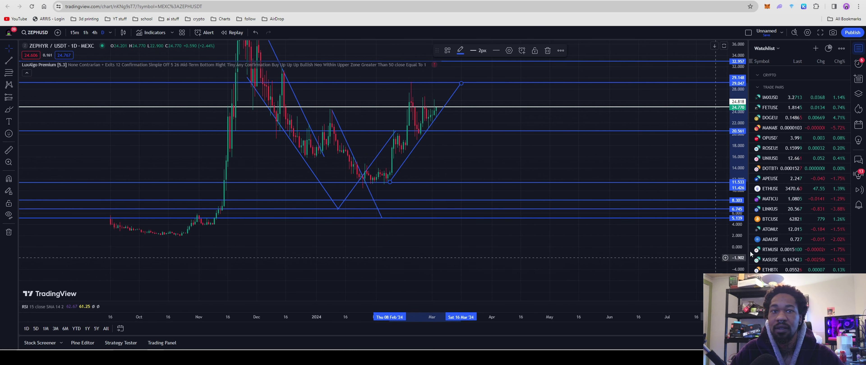
{"action": "scroll", "coordinate": [737, 255], "scroll_direction": "down", "scroll_amount": 2}
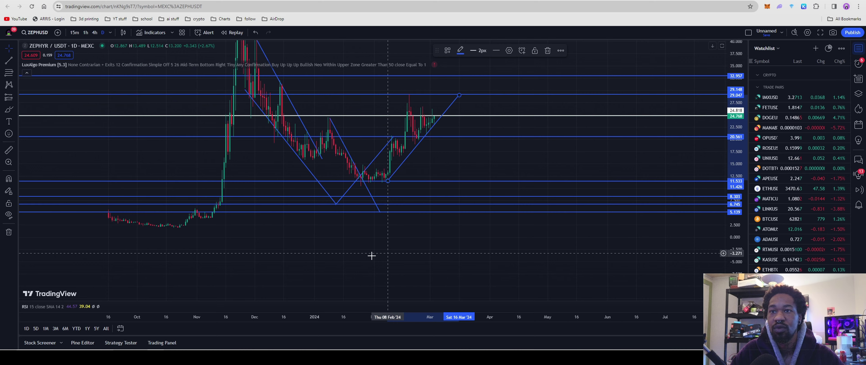
{"action": "scroll", "coordinate": [371, 255], "scroll_direction": "down", "scroll_amount": 2}
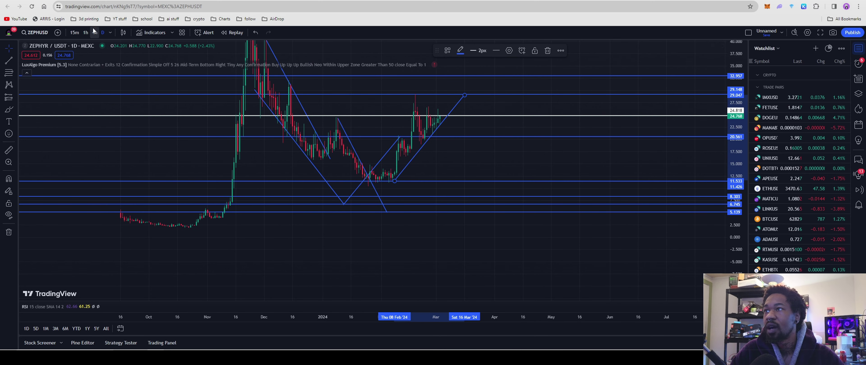
{"action": "left_click_drag", "start_coordinate": [501, 245], "coordinate": [538, 242]}
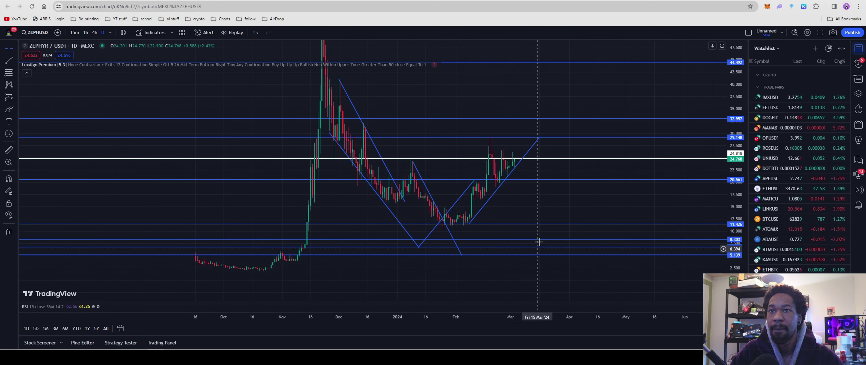
{"action": "left_click_drag", "start_coordinate": [537, 215], "coordinate": [531, 206]}
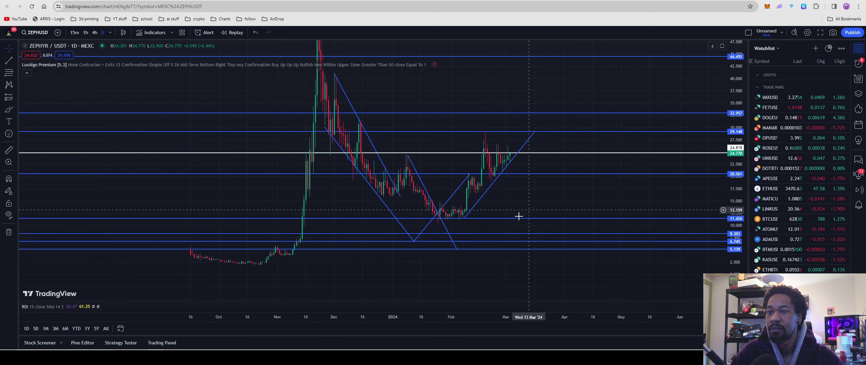
Step: On 4-hour candles, draw a descending trend line from the February 19 high to the right edge
{"action": "left_click", "coordinate": [94, 33]}
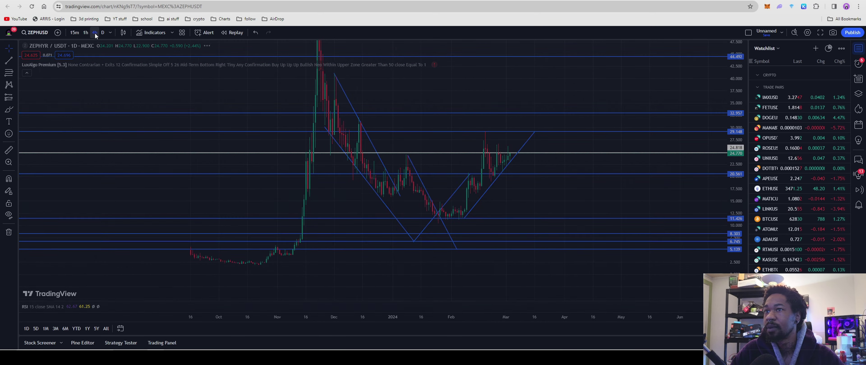
{"action": "left_click_drag", "start_coordinate": [440, 205], "coordinate": [414, 224]}
{"action": "left_click_drag", "start_coordinate": [737, 195], "coordinate": [738, 205]}
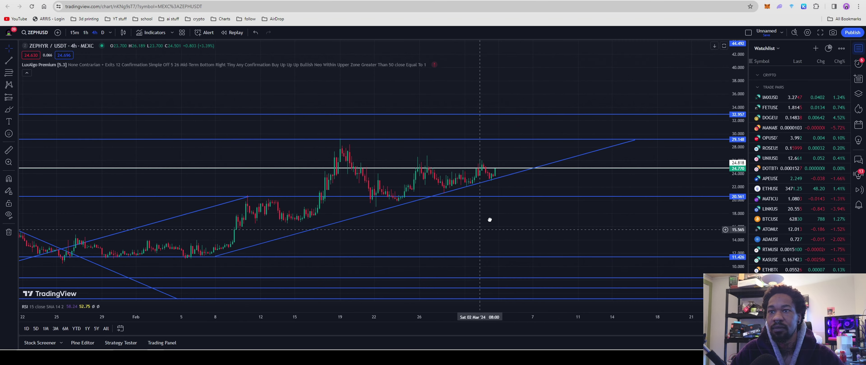
{"action": "left_click_drag", "start_coordinate": [489, 219], "coordinate": [528, 199]}
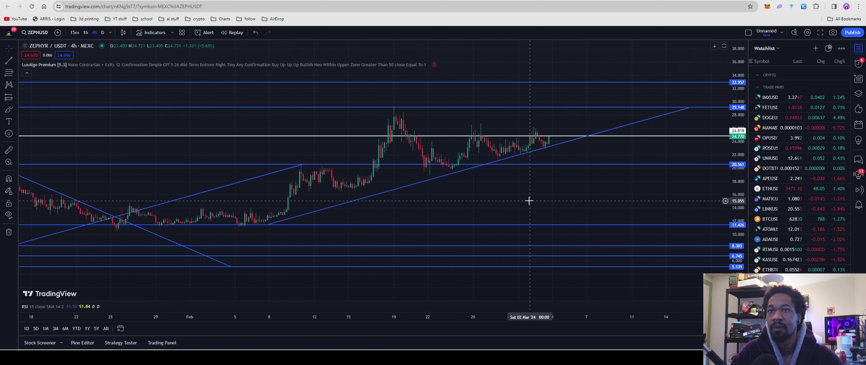
{"action": "left_click", "coordinate": [9, 61]}
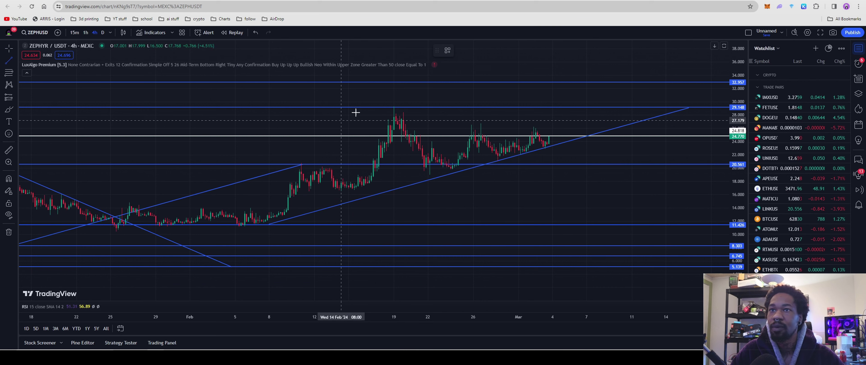
{"action": "left_click", "coordinate": [393, 107]}
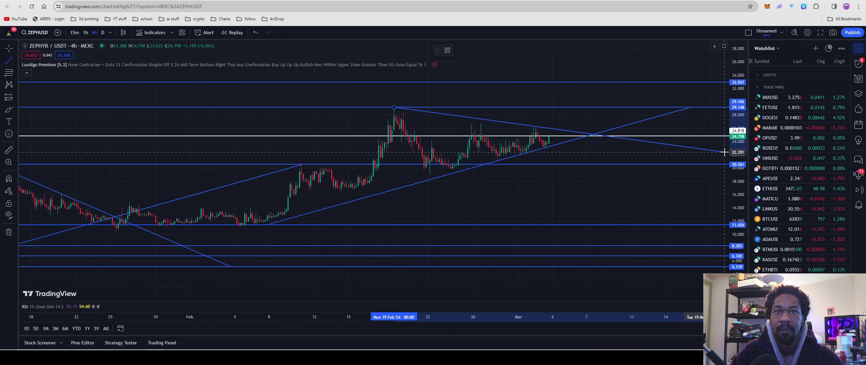
{"action": "left_click", "coordinate": [724, 152]}
{"action": "left_click", "coordinate": [725, 153]}
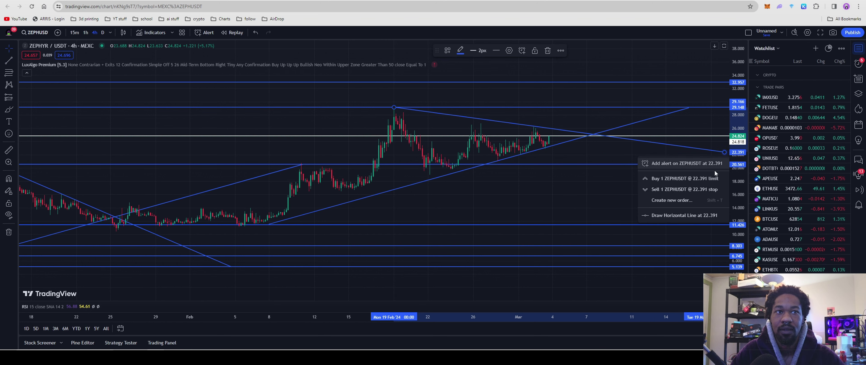
{"action": "left_click", "coordinate": [642, 208]}
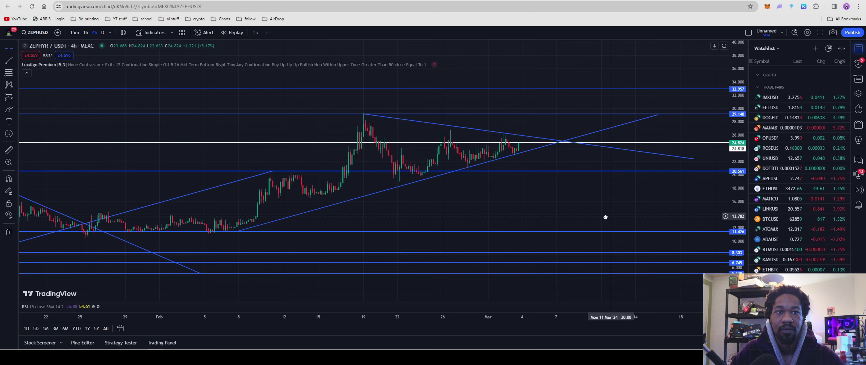
{"action": "left_click_drag", "start_coordinate": [605, 217], "coordinate": [520, 257]}
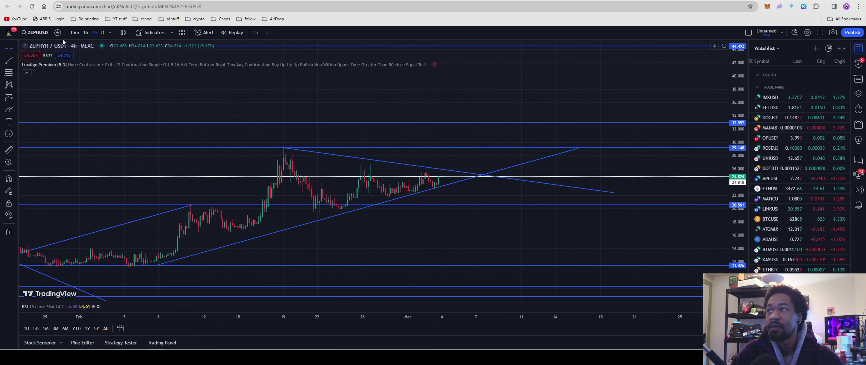
Step: Return to daily candles and frame the completed triangle
{"action": "left_click", "coordinate": [102, 33]}
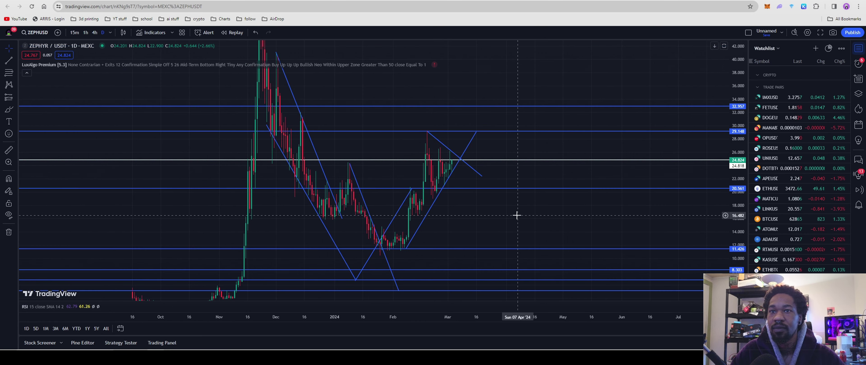
{"action": "left_click_drag", "start_coordinate": [422, 202], "coordinate": [485, 207]}
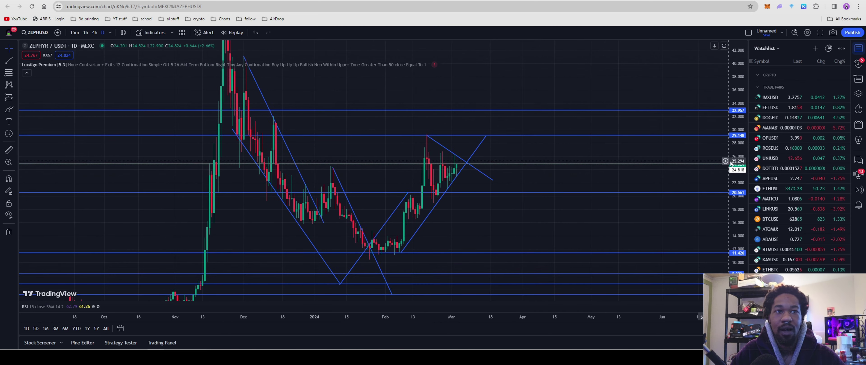
{"action": "left_click_drag", "start_coordinate": [735, 167], "coordinate": [736, 150]}
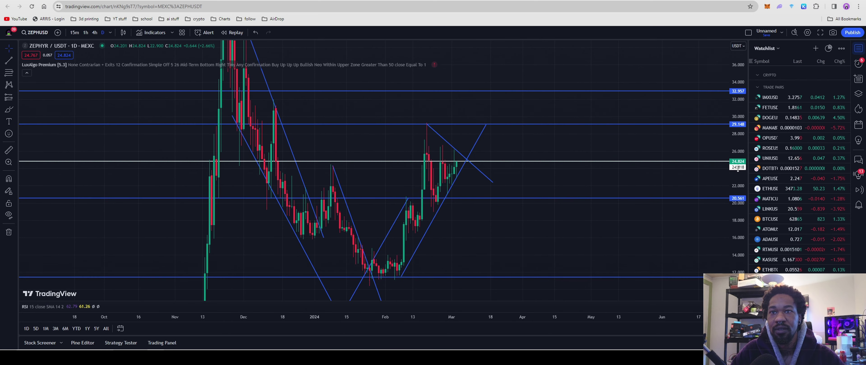
{"action": "left_click_drag", "start_coordinate": [514, 215], "coordinate": [535, 230]}
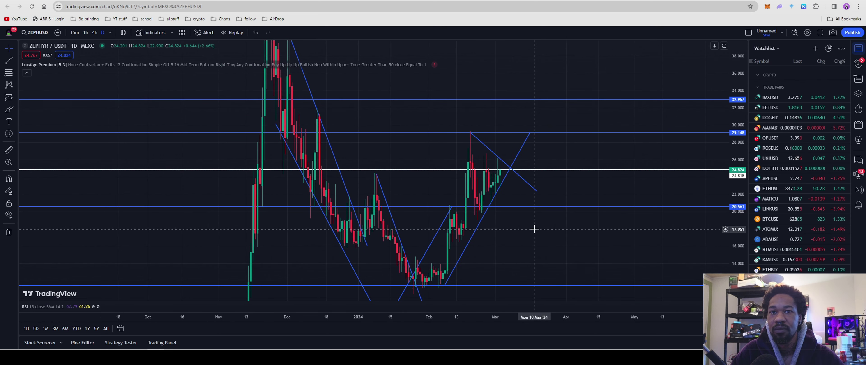
Step: Centre the triangle apex and sketch a yellow scenario stroke from it
{"action": "scroll", "coordinate": [534, 229], "scroll_direction": "up", "scroll_amount": 5}
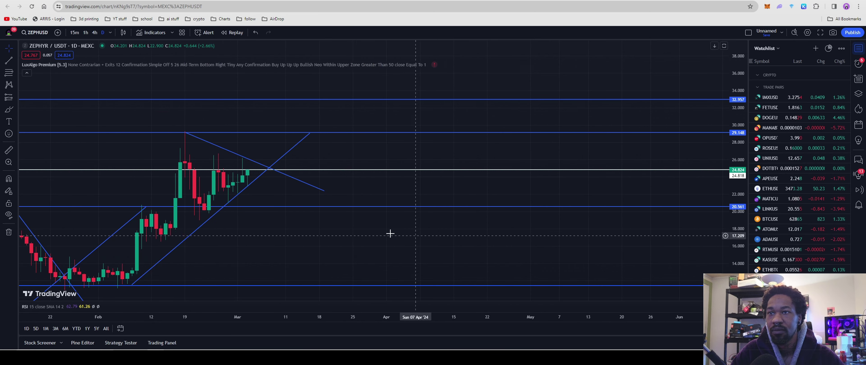
{"action": "left_click_drag", "start_coordinate": [390, 234], "coordinate": [548, 213]}
{"action": "left_click_drag", "start_coordinate": [444, 236], "coordinate": [495, 207]}
{"action": "scroll", "coordinate": [502, 208], "scroll_direction": "up", "scroll_amount": 1}
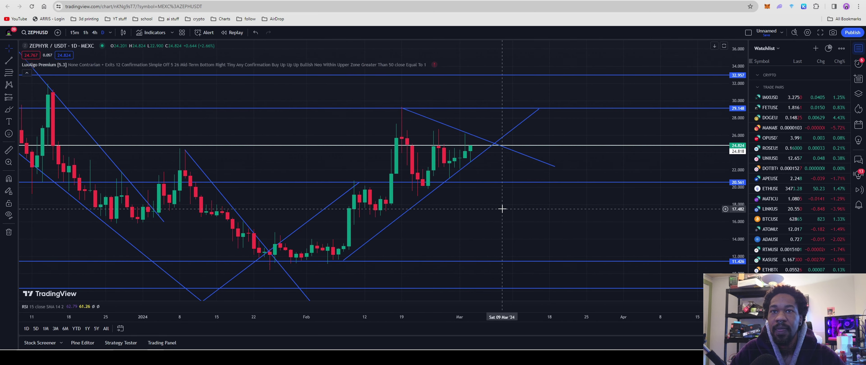
{"action": "scroll", "coordinate": [475, 209], "scroll_direction": "right", "scroll_amount": 4}
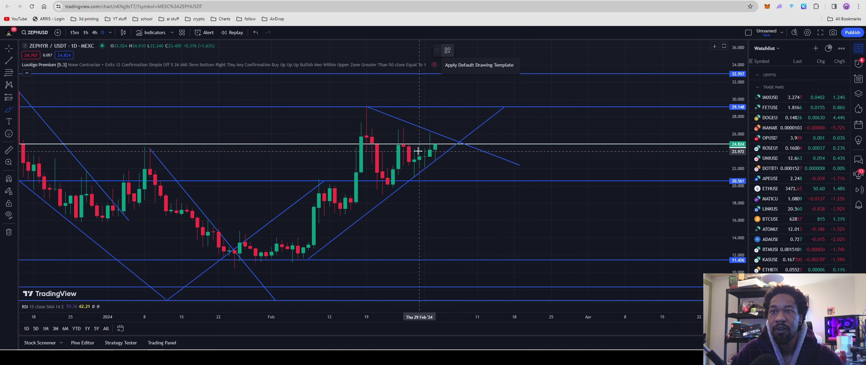
{"action": "mouse_move", "coordinate": [452, 167]}
{"action": "left_mouse_down"}
{"action": "mouse_move", "coordinate": [513, 179]}
{"action": "mouse_move", "coordinate": [451, 159]}
{"action": "mouse_move", "coordinate": [483, 163]}
{"action": "left_mouse_up"}
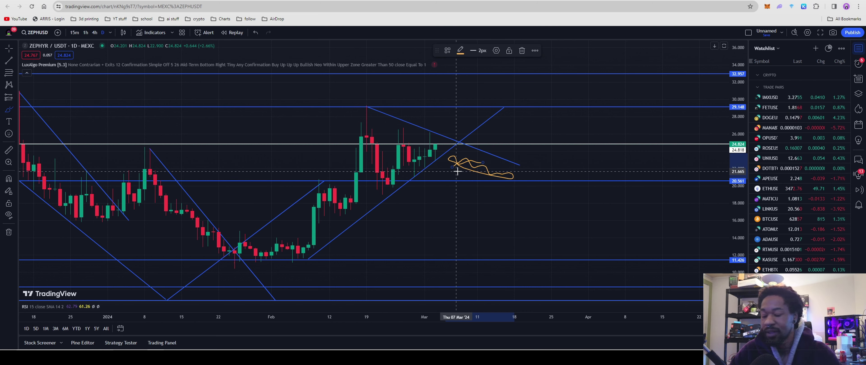
{"action": "key", "text": "ctrl+z"}
{"action": "mouse_move", "coordinate": [441, 167]}
{"action": "left_mouse_down"}
{"action": "mouse_move", "coordinate": [481, 145]}
{"action": "mouse_move", "coordinate": [469, 168]}
{"action": "mouse_move", "coordinate": [483, 188]}
{"action": "mouse_move", "coordinate": [518, 173]}
{"action": "mouse_move", "coordinate": [531, 178]}
{"action": "mouse_move", "coordinate": [498, 192]}
{"action": "left_mouse_up"}
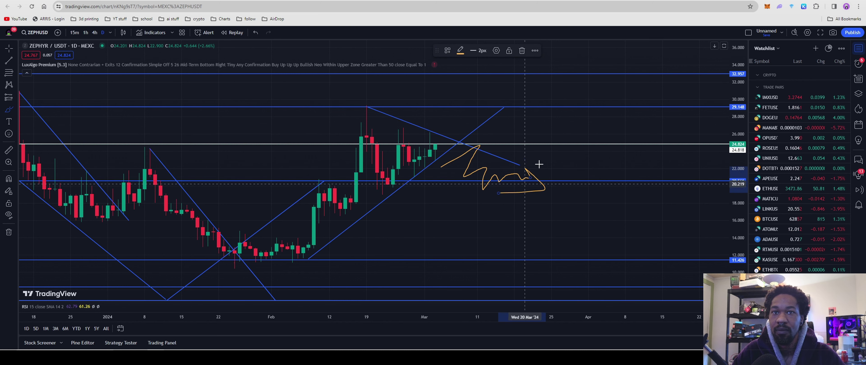
Step: Recolour the stroke green and draw a green rising path toward 32.957
{"action": "left_click", "coordinate": [461, 50]}
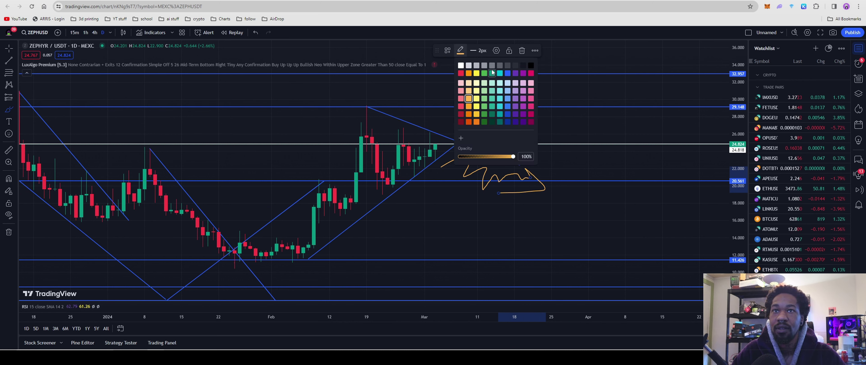
{"action": "left_click", "coordinate": [485, 77]}
{"action": "mouse_move", "coordinate": [462, 127]}
{"action": "left_mouse_down"}
{"action": "mouse_move", "coordinate": [497, 87]}
{"action": "mouse_move", "coordinate": [499, 70]}
{"action": "mouse_move", "coordinate": [474, 73]}
{"action": "mouse_move", "coordinate": [515, 85]}
{"action": "left_mouse_up"}
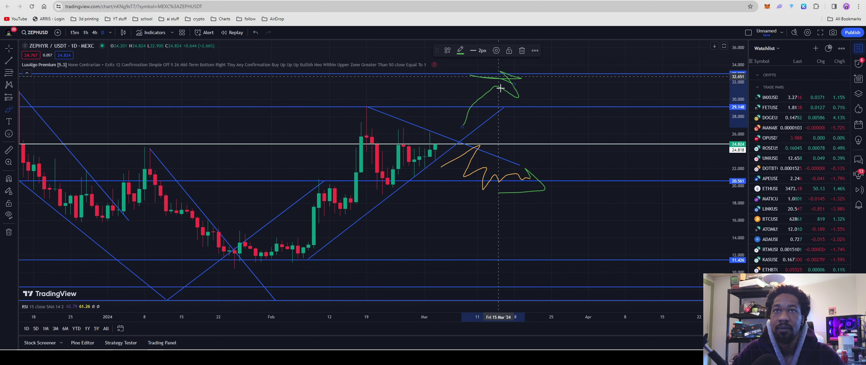
{"action": "left_click", "coordinate": [460, 51]}
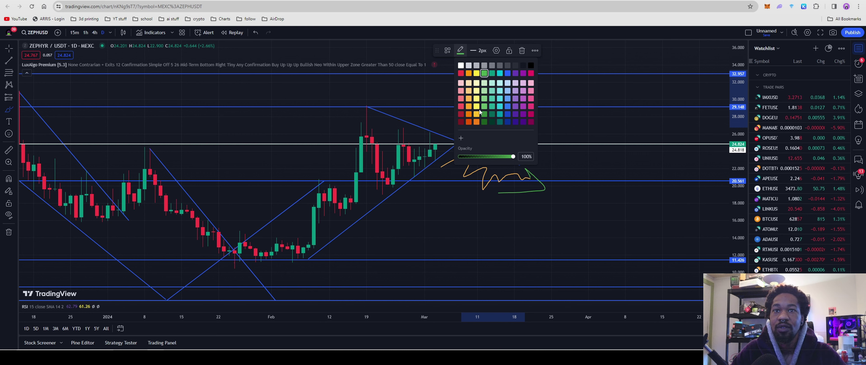
{"action": "left_click", "coordinate": [482, 173]}
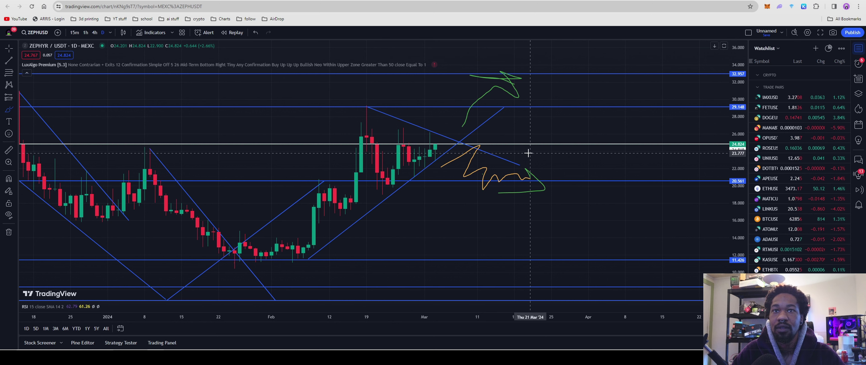
Step: Delete the orange stroke and undo the recent brush drawings
{"action": "left_click", "coordinate": [497, 178]}
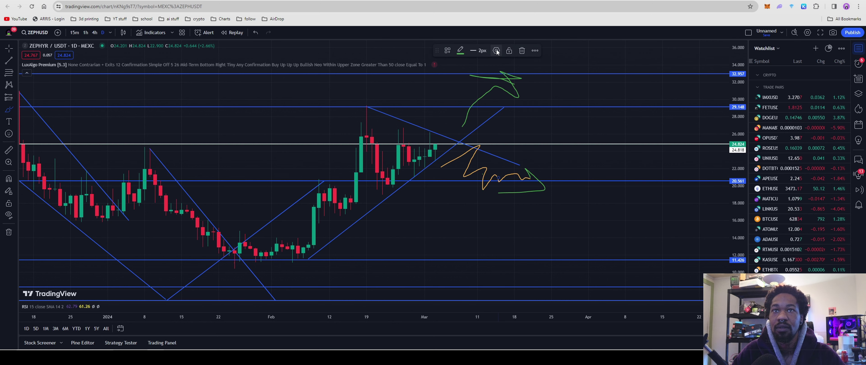
{"action": "left_click", "coordinate": [520, 52]}
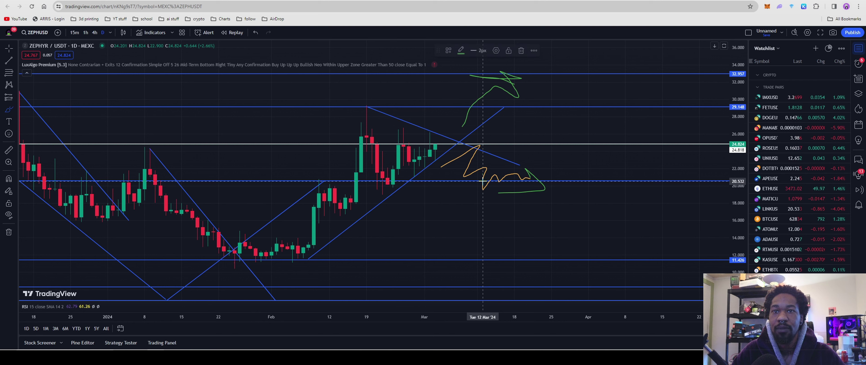
{"action": "left_click", "coordinate": [520, 51]}
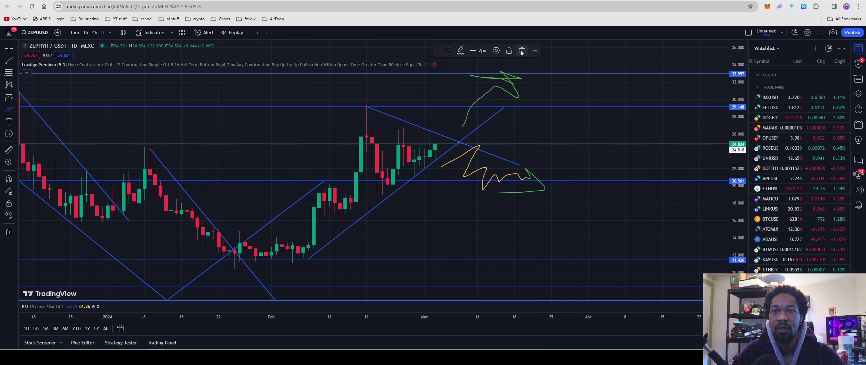
{"action": "key", "text": "ctrl+z"}
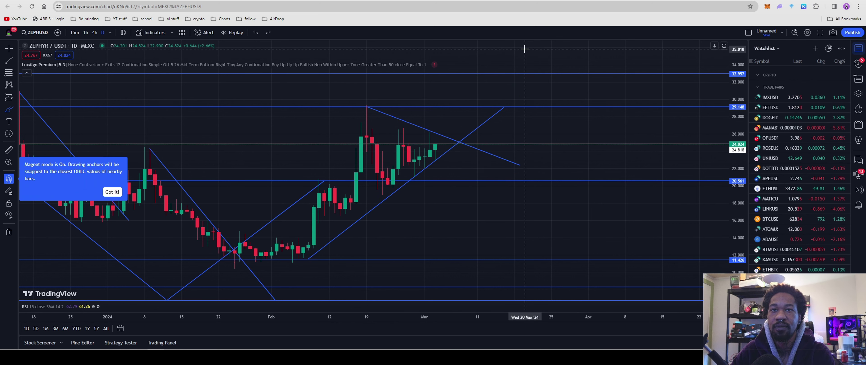
Step: With the Brush tool, sketch a green pullback path right of the latest candles
{"action": "scroll", "coordinate": [524, 48], "scroll_direction": "left", "scroll_amount": 3}
{"action": "left_click_drag", "start_coordinate": [560, 195], "coordinate": [527, 201]}
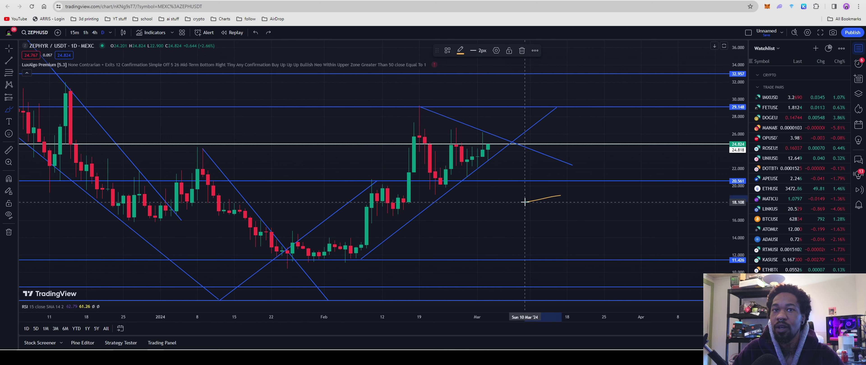
{"action": "key", "text": "ctrl+z"}
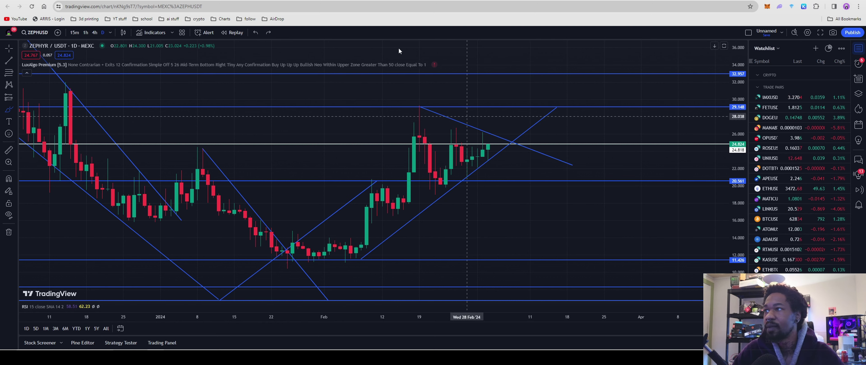
{"action": "left_click", "coordinate": [14, 109]}
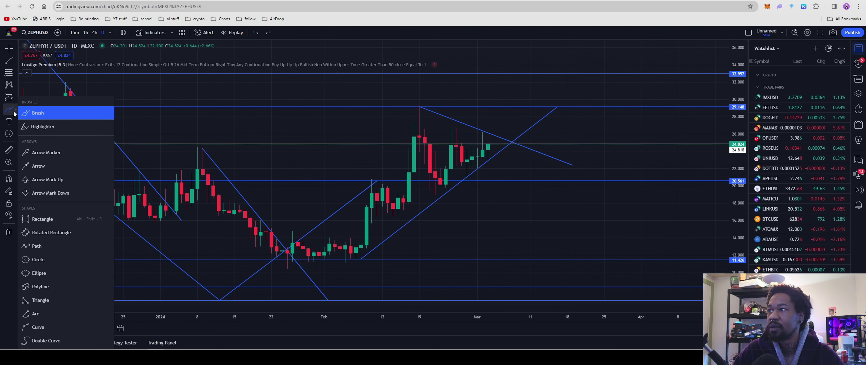
{"action": "left_click", "coordinate": [81, 112]}
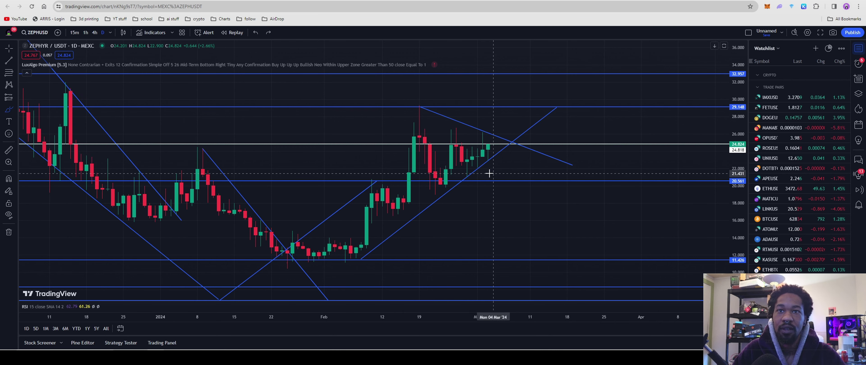
{"action": "mouse_move", "coordinate": [489, 177]}
{"action": "left_mouse_down"}
{"action": "mouse_move", "coordinate": [526, 165]}
{"action": "mouse_move", "coordinate": [548, 179]}
{"action": "mouse_move", "coordinate": [560, 174]}
{"action": "mouse_move", "coordinate": [576, 194]}
{"action": "mouse_move", "coordinate": [592, 189]}
{"action": "mouse_move", "coordinate": [588, 202]}
{"action": "left_mouse_up"}
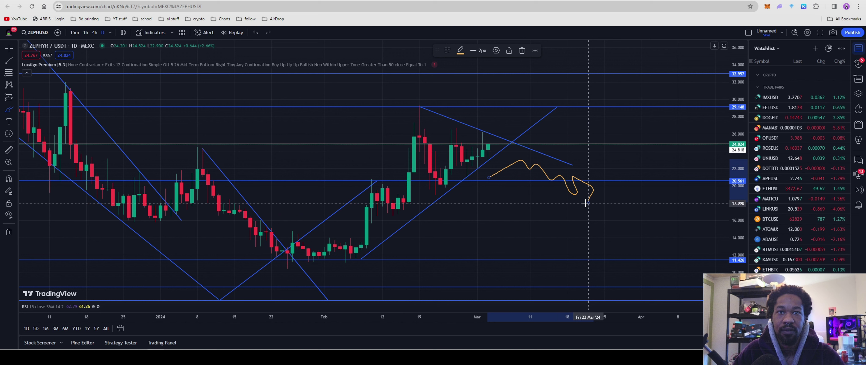
{"action": "left_click", "coordinate": [460, 51]}
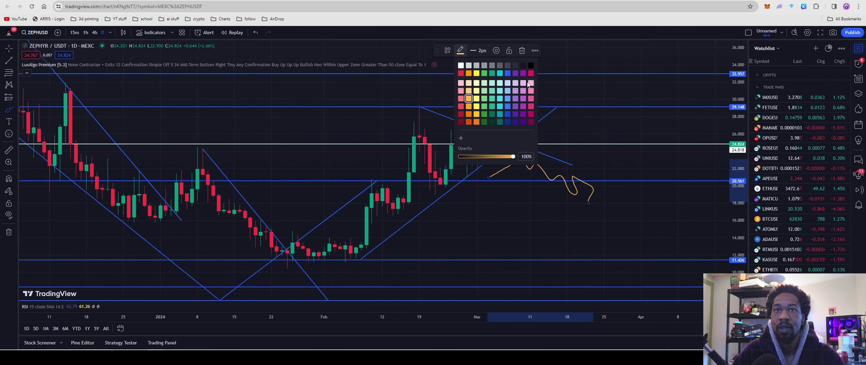
{"action": "left_click", "coordinate": [484, 75]}
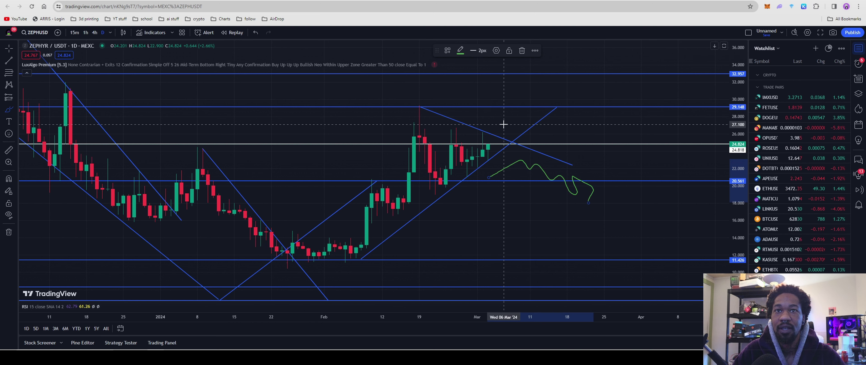
Step: Draw a green breakout path above the triangle
{"action": "mouse_move", "coordinate": [504, 126]}
{"action": "left_mouse_down"}
{"action": "mouse_move", "coordinate": [548, 73]}
{"action": "mouse_move", "coordinate": [583, 91]}
{"action": "left_mouse_up"}
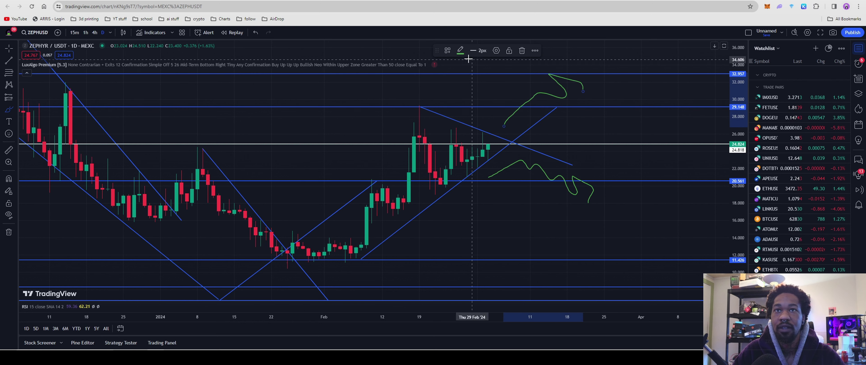
{"action": "left_click", "coordinate": [460, 51]}
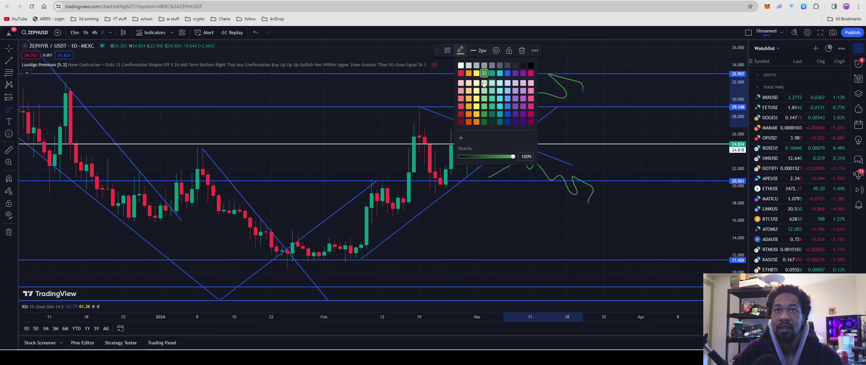
{"action": "left_click", "coordinate": [507, 73]}
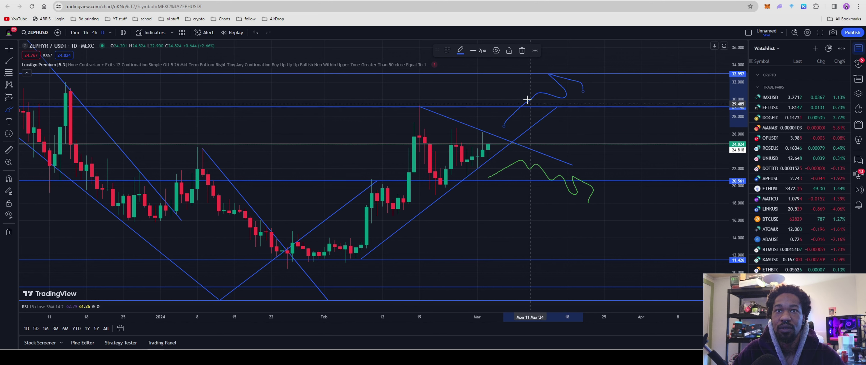
{"action": "left_click", "coordinate": [460, 51]}
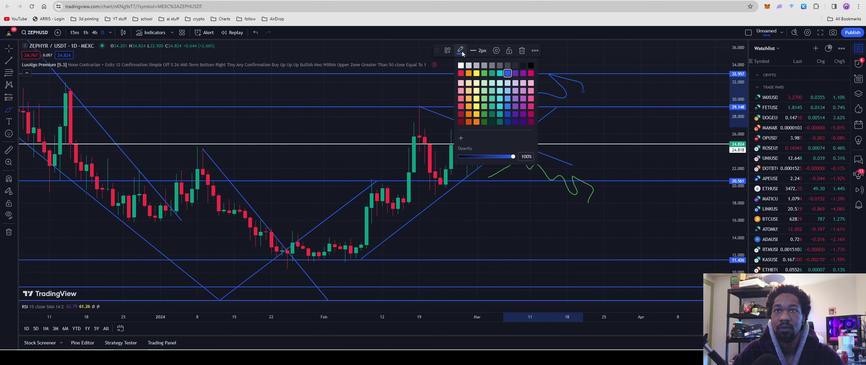
{"action": "left_click", "coordinate": [484, 73]}
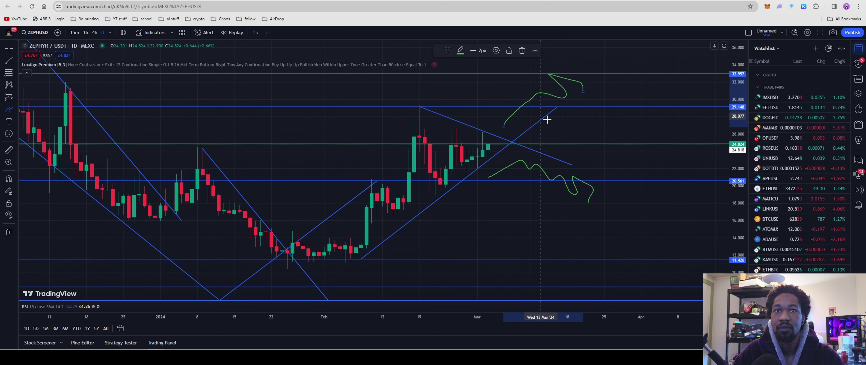
Step: Draw a blue sideways path and a red zigzag drop across the green one
{"action": "left_click", "coordinate": [461, 51]}
{"action": "left_click", "coordinate": [508, 74]}
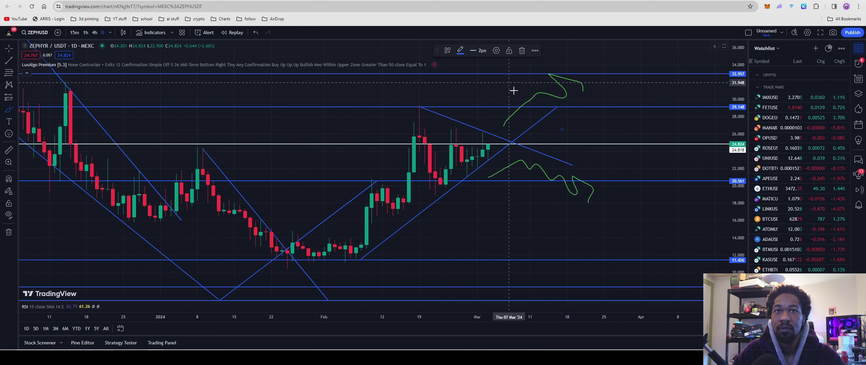
{"action": "mouse_move", "coordinate": [546, 131]}
{"action": "left_mouse_down"}
{"action": "mouse_move", "coordinate": [644, 122]}
{"action": "mouse_move", "coordinate": [652, 133]}
{"action": "mouse_move", "coordinate": [646, 142]}
{"action": "left_mouse_up"}
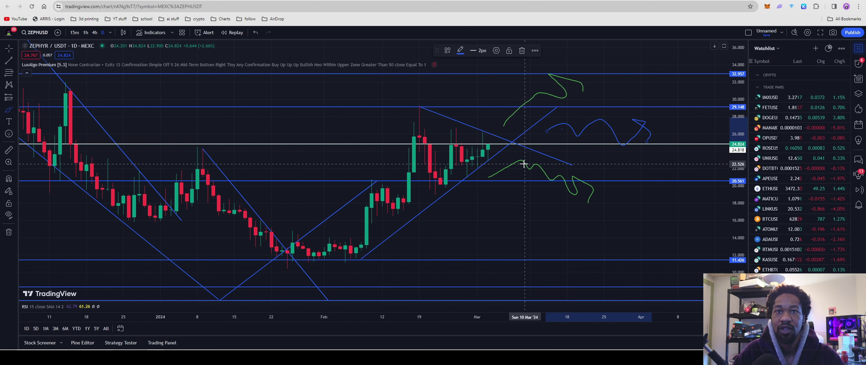
{"action": "left_click", "coordinate": [460, 51]}
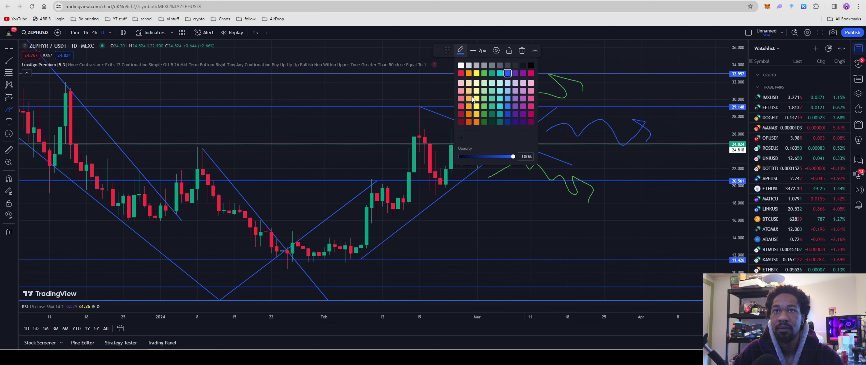
{"action": "left_click", "coordinate": [460, 73]}
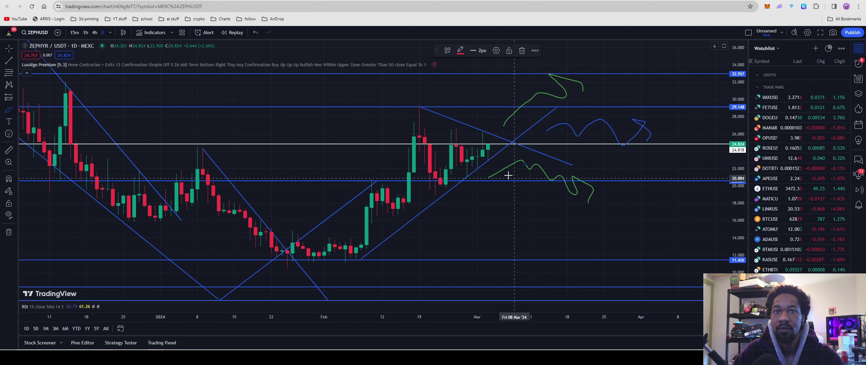
{"action": "mouse_move", "coordinate": [489, 177]}
{"action": "left_mouse_down"}
{"action": "mouse_move", "coordinate": [505, 171]}
{"action": "mouse_move", "coordinate": [635, 203]}
{"action": "mouse_move", "coordinate": [615, 215]}
{"action": "left_mouse_up"}
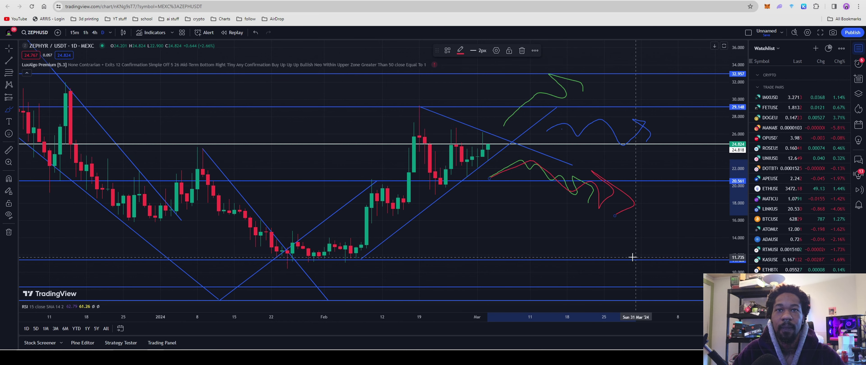
Step: Zoom out of the chart and undo a stray red brush stroke
{"action": "scroll", "coordinate": [624, 257], "scroll_direction": "down", "scroll_amount": 1}
{"action": "scroll", "coordinate": [628, 255], "scroll_direction": "down", "scroll_amount": 1}
{"action": "scroll", "coordinate": [674, 230], "scroll_direction": "down", "scroll_amount": 2}
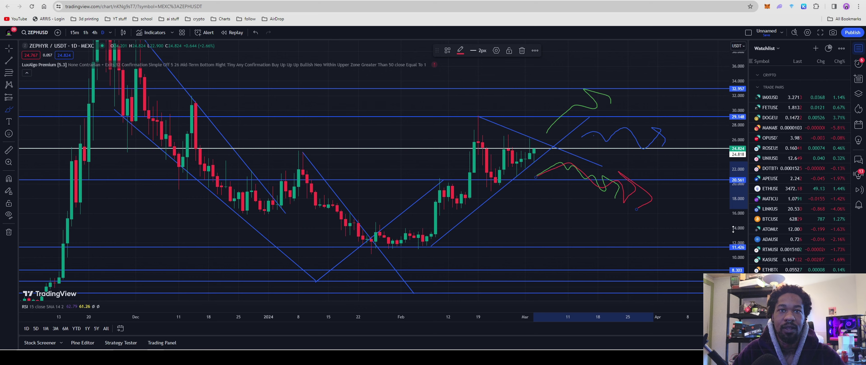
{"action": "left_click_drag", "start_coordinate": [665, 221], "coordinate": [544, 245]}
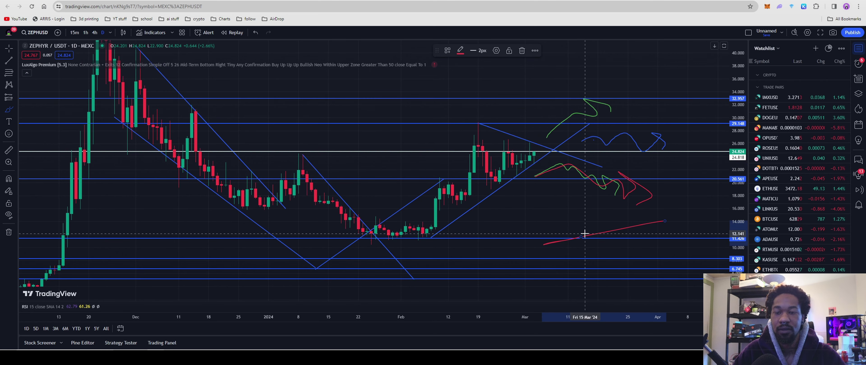
{"action": "key", "text": "ctrl+z"}
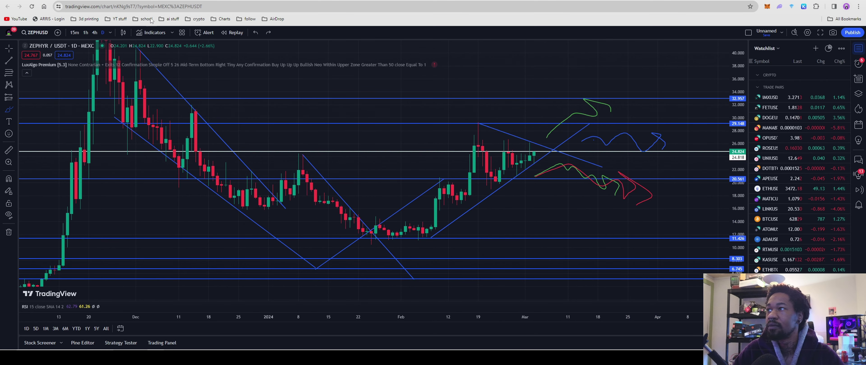
Step: Pan the chart to reveal higher price levels and the earlier November rally
{"action": "left_click_drag", "start_coordinate": [548, 211], "coordinate": [449, 240]}
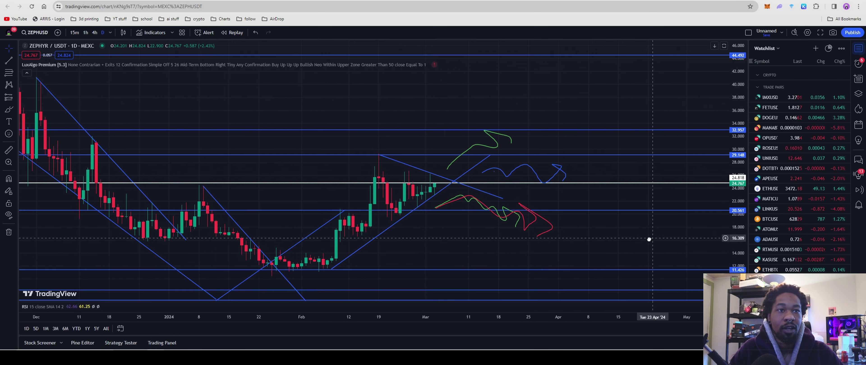
{"action": "left_click_drag", "start_coordinate": [649, 240], "coordinate": [626, 242]}
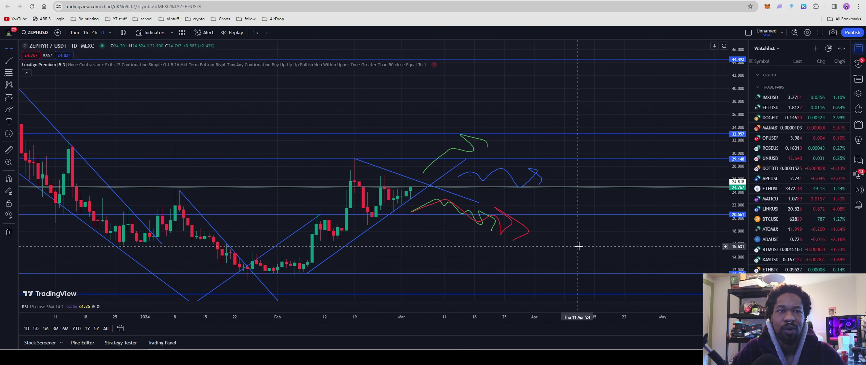
{"action": "left_click_drag", "start_coordinate": [572, 252], "coordinate": [550, 238]}
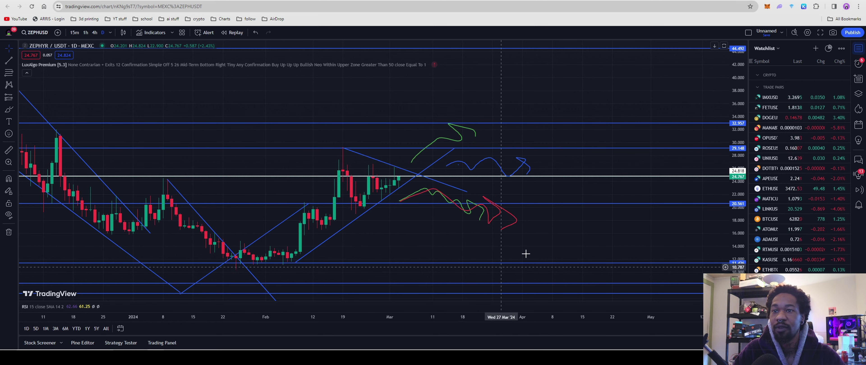
{"action": "scroll", "coordinate": [522, 251], "scroll_direction": "down", "scroll_amount": 5}
{"action": "scroll", "coordinate": [751, 195], "scroll_direction": "down", "scroll_amount": 1}
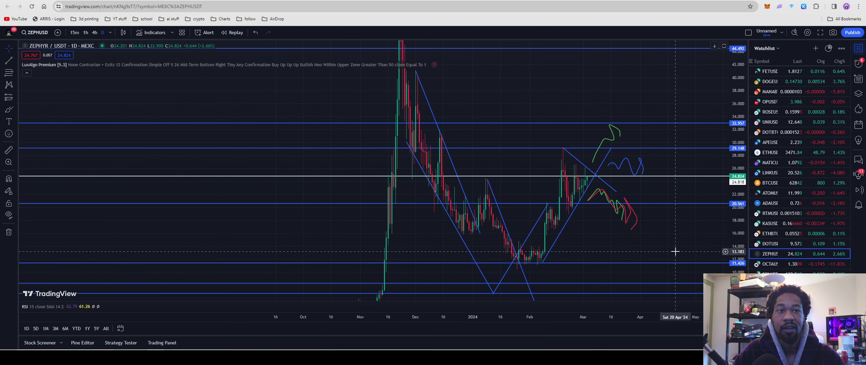
{"action": "left_click_drag", "start_coordinate": [675, 250], "coordinate": [531, 267]}
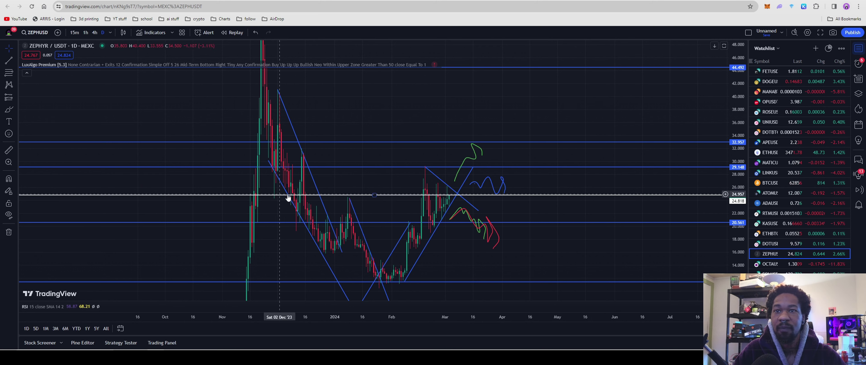
Step: Read AskTraders' 'How to Trade the V-Bottom' section, then return to the ZEPH/USDT chart
{"action": "key", "text": "ctrl+Tab"}
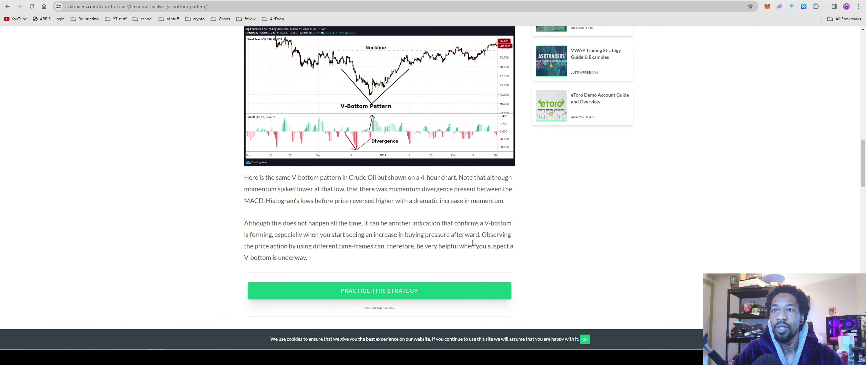
{"action": "scroll", "coordinate": [424, 167], "scroll_direction": "down", "scroll_amount": 10}
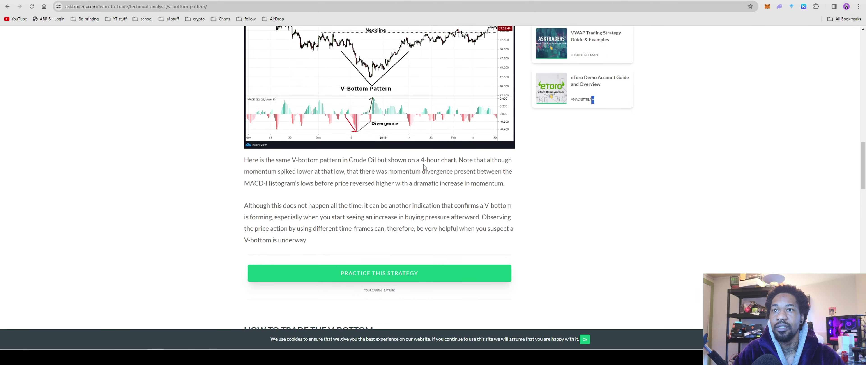
{"action": "scroll", "coordinate": [426, 172], "scroll_direction": "up", "scroll_amount": 1}
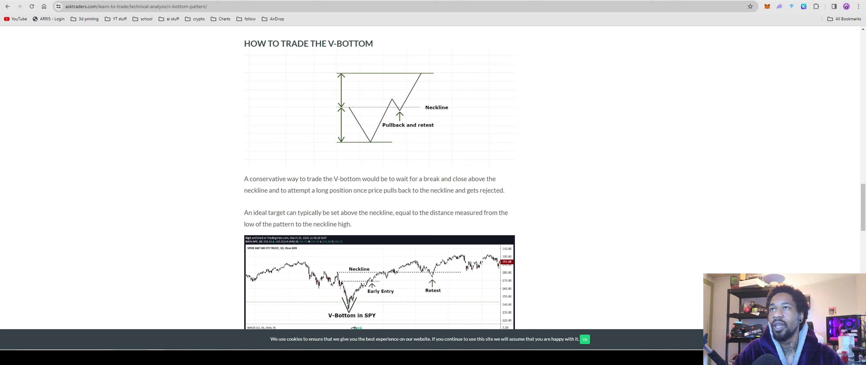
{"action": "key", "text": "ctrl+Tab"}
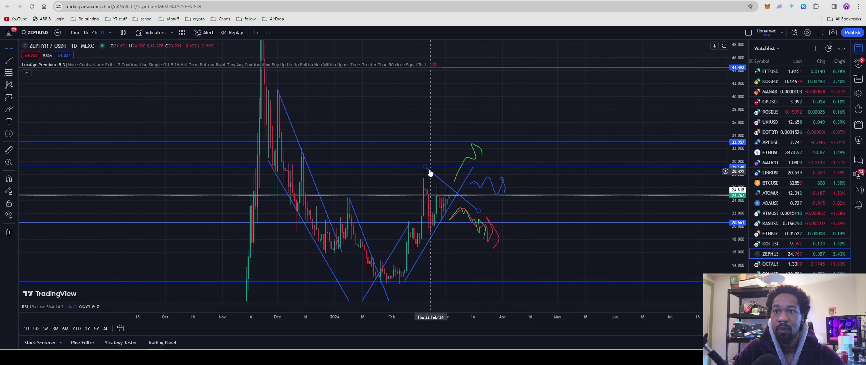
Step: Add a horizontal line at 29.148 and try a long position from the February low, then undo it
{"action": "key", "text": "alt+h"}
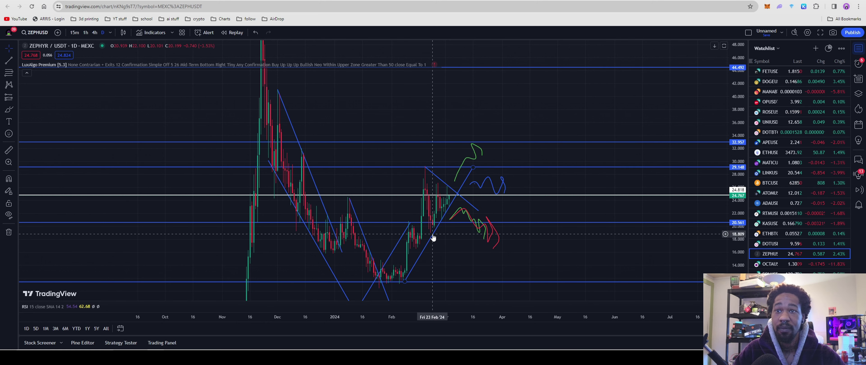
{"action": "left_click", "coordinate": [8, 96]}
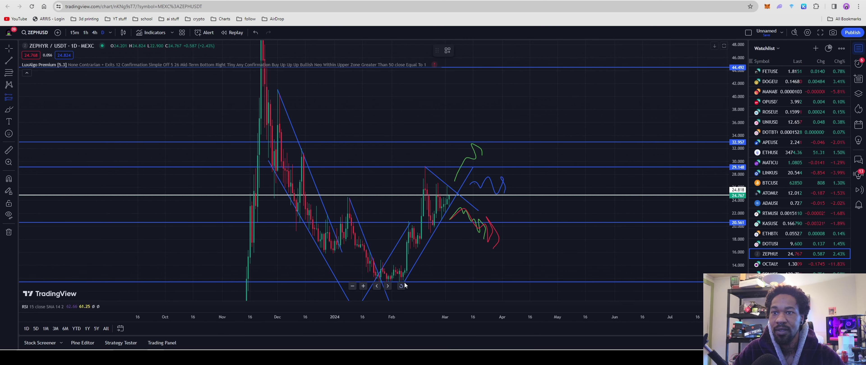
{"action": "left_click", "coordinate": [402, 279]}
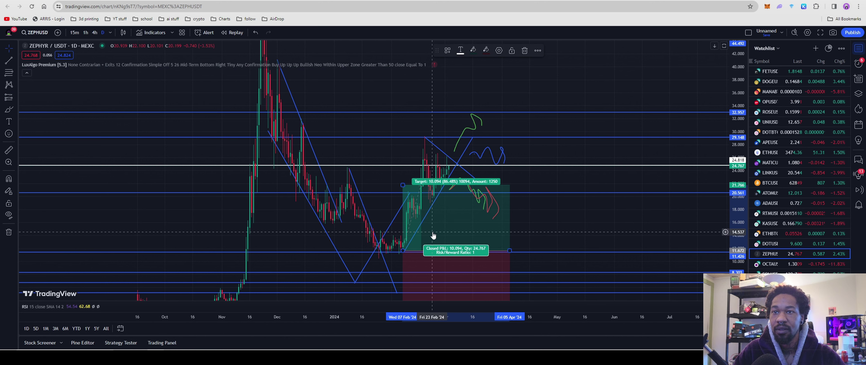
{"action": "key", "text": "ctrl+z"}
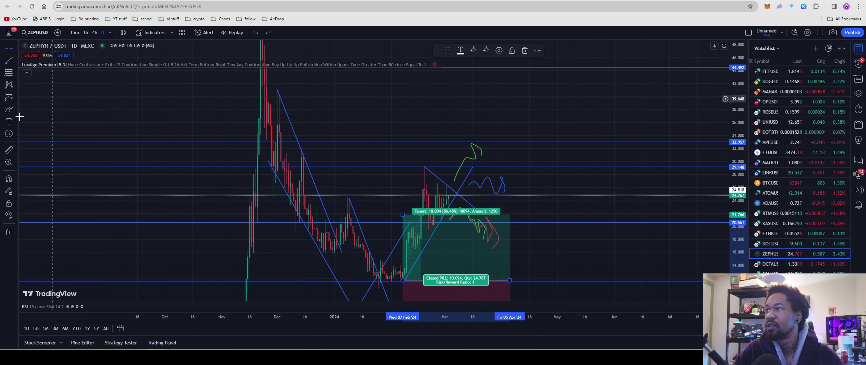
Step: Take a 34-bar measurement near March, then remove the long position box and the old measurement
{"action": "left_click", "coordinate": [474, 251]}
{"action": "left_click", "coordinate": [539, 252]}
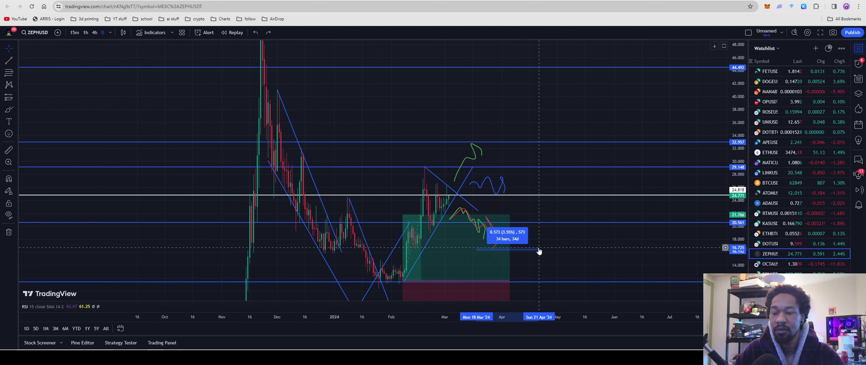
{"action": "key", "text": "ctrl+z"}
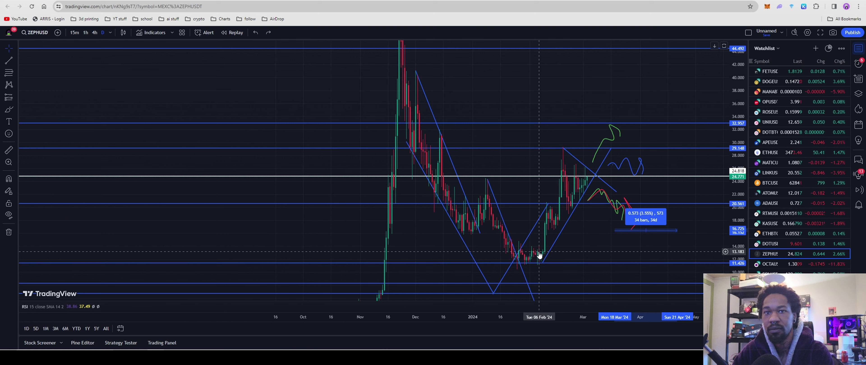
{"action": "scroll", "coordinate": [599, 233], "scroll_direction": "up", "scroll_amount": 5}
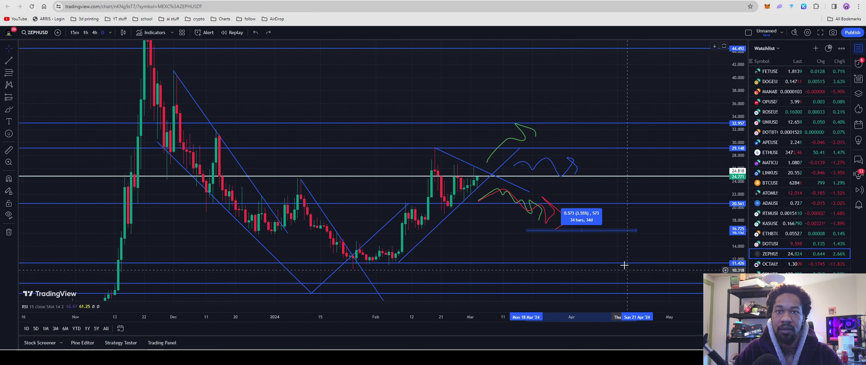
{"action": "left_click", "coordinate": [599, 233]}
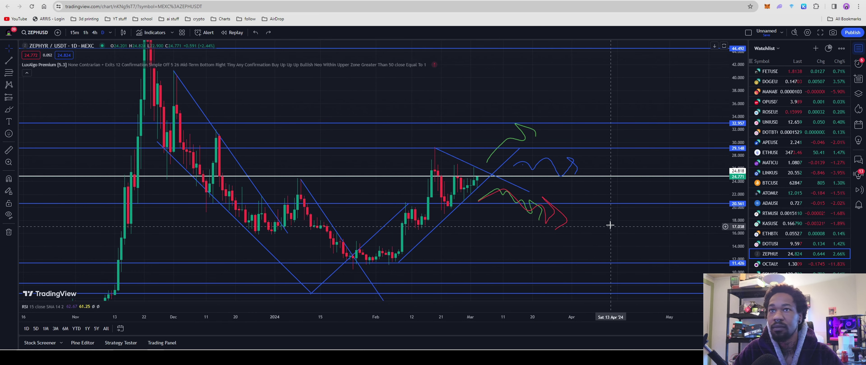
{"action": "left_click", "coordinate": [9, 150]}
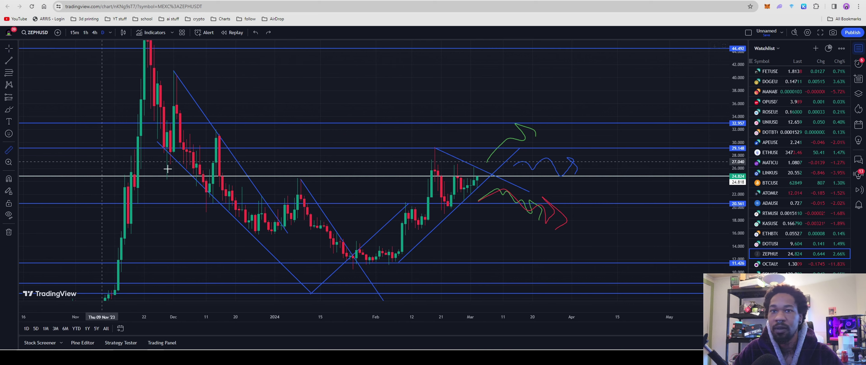
Step: Measure the February rally from its base to the February 19 peak: 12.138 (71.03%) over 3 bars
{"action": "left_click_drag", "start_coordinate": [390, 265], "coordinate": [412, 192]}
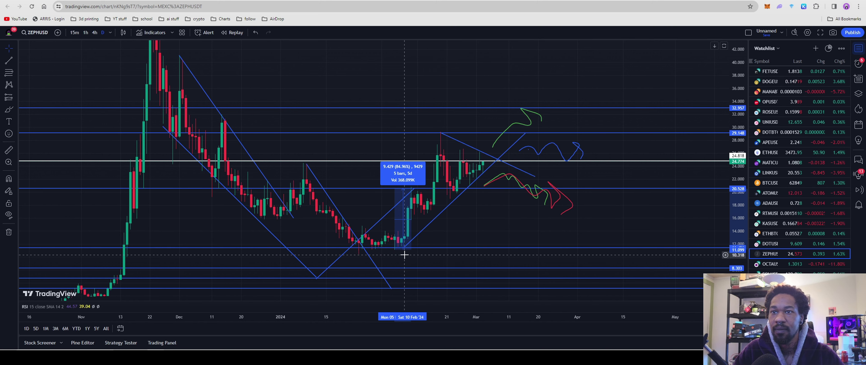
{"action": "left_click", "coordinate": [9, 150]}
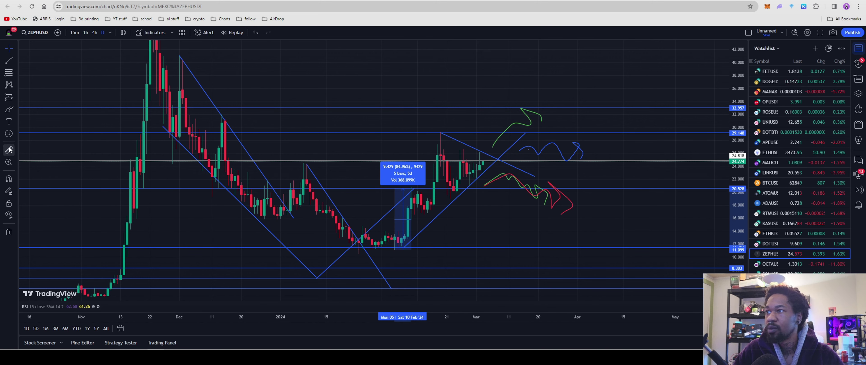
{"action": "left_click", "coordinate": [430, 210]}
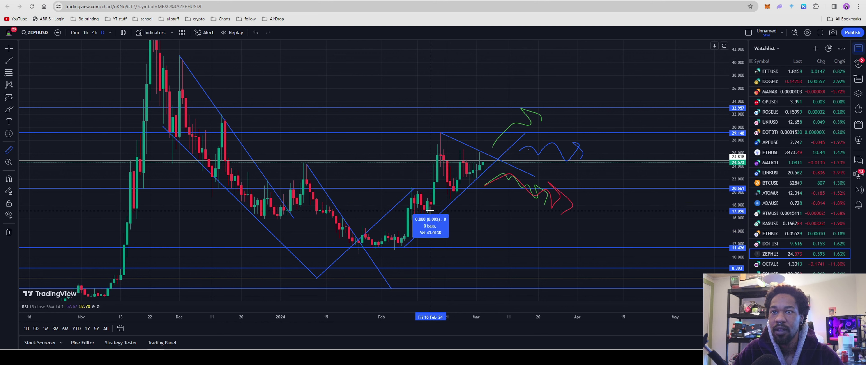
{"action": "left_click", "coordinate": [440, 134]}
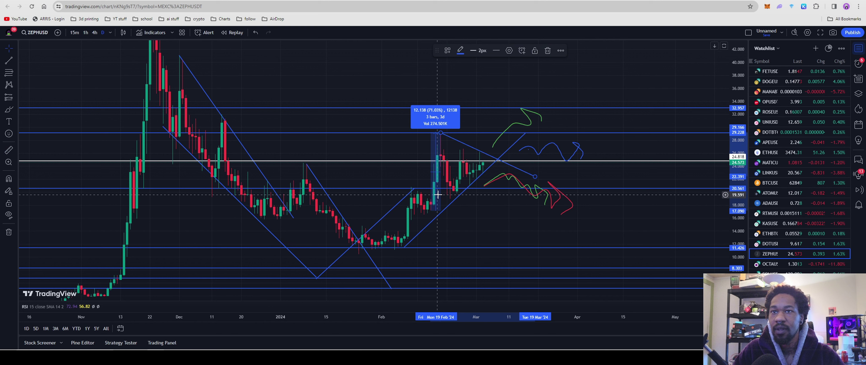
Step: Change the crosshair style, then measure 7.658 (36.15%) over 9 bars from current price to 28.864 resistance
{"action": "left_click", "coordinate": [14, 50]}
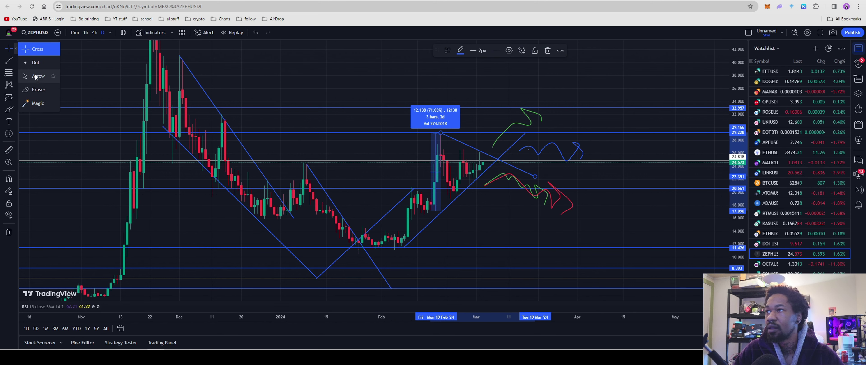
{"action": "left_click", "coordinate": [48, 54]}
{"action": "left_click_drag", "start_coordinate": [436, 169], "coordinate": [428, 149]}
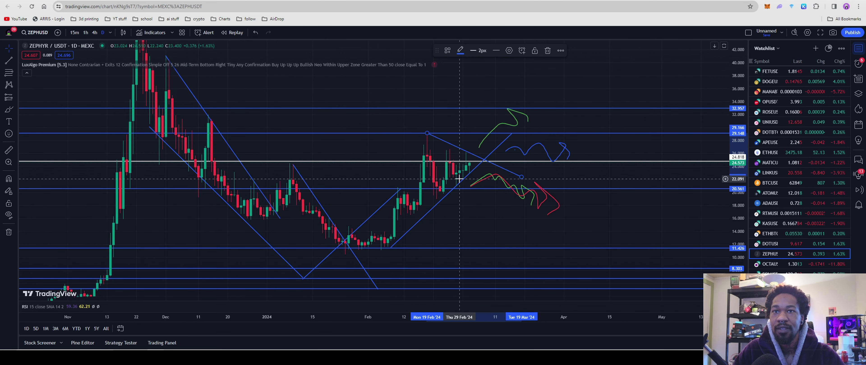
{"action": "left_click", "coordinate": [10, 150]}
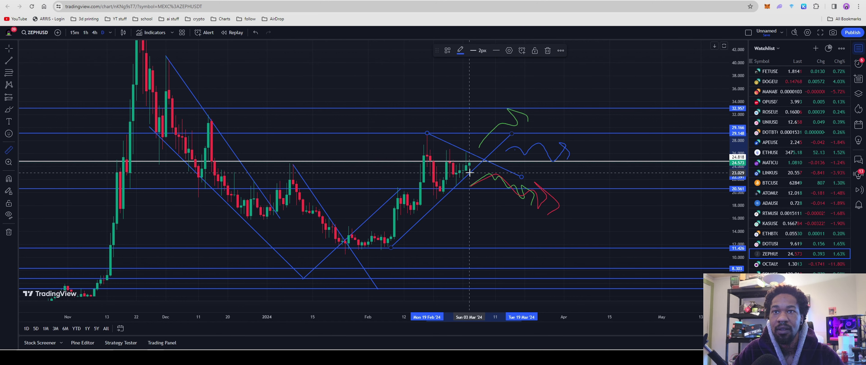
{"action": "left_click", "coordinate": [456, 185]}
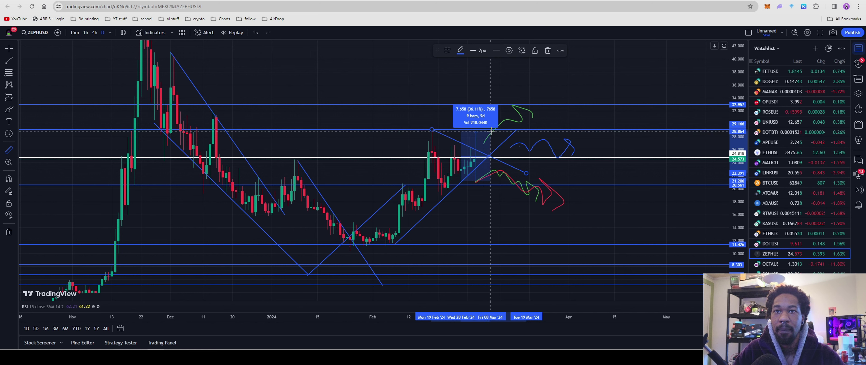
{"action": "left_click", "coordinate": [491, 131]}
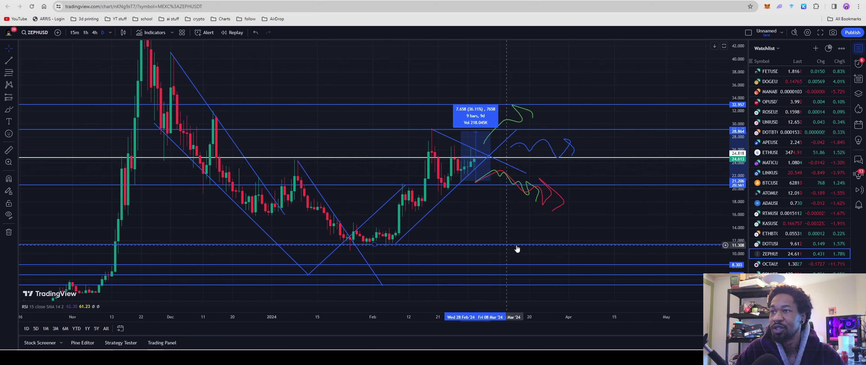
Step: Pan the chart to dismiss the 7.658 (36.15%) measurement box
{"action": "left_click_drag", "start_coordinate": [504, 225], "coordinate": [456, 232]}
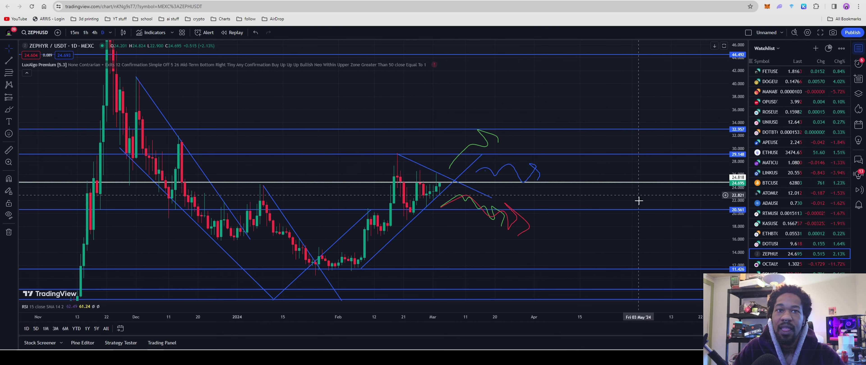
Step: Zoom out and pan to leave empty space right of price near 24.7, then pick the Brush tool
{"action": "left_click_drag", "start_coordinate": [638, 199], "coordinate": [636, 215]}
{"action": "left_click_drag", "start_coordinate": [472, 224], "coordinate": [444, 215]}
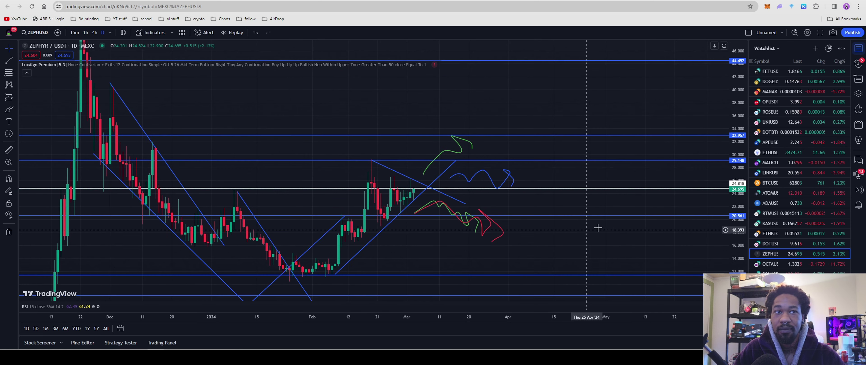
{"action": "scroll", "coordinate": [603, 226], "scroll_direction": "down", "scroll_amount": 3}
{"action": "left_click_drag", "start_coordinate": [624, 241], "coordinate": [528, 253]}
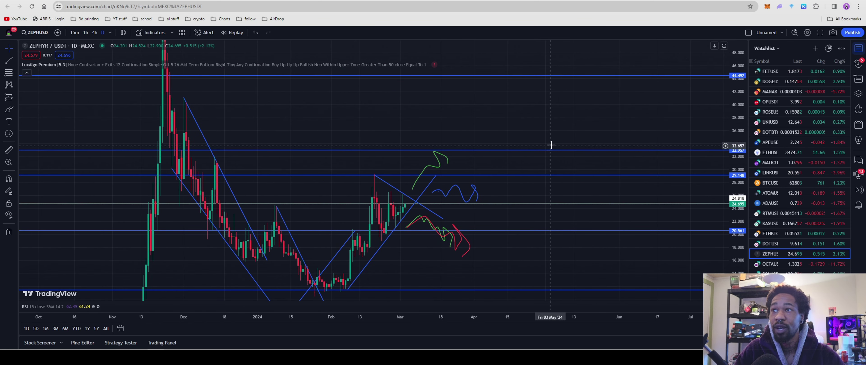
{"action": "left_click_drag", "start_coordinate": [578, 196], "coordinate": [466, 204]}
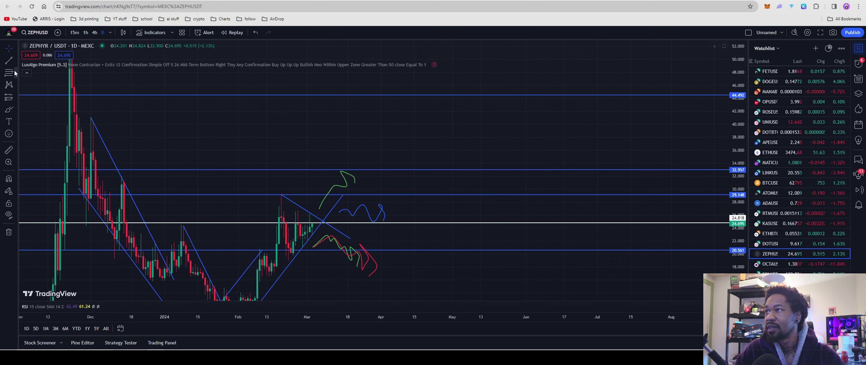
{"action": "left_click", "coordinate": [9, 110]}
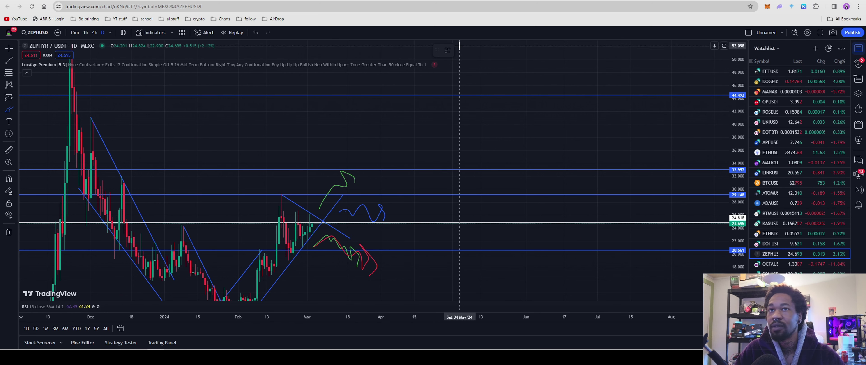
{"action": "left_click", "coordinate": [323, 232]}
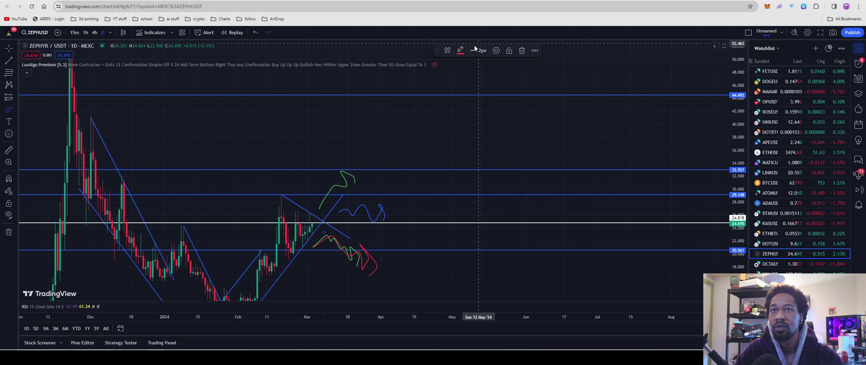
{"action": "left_click", "coordinate": [460, 50]}
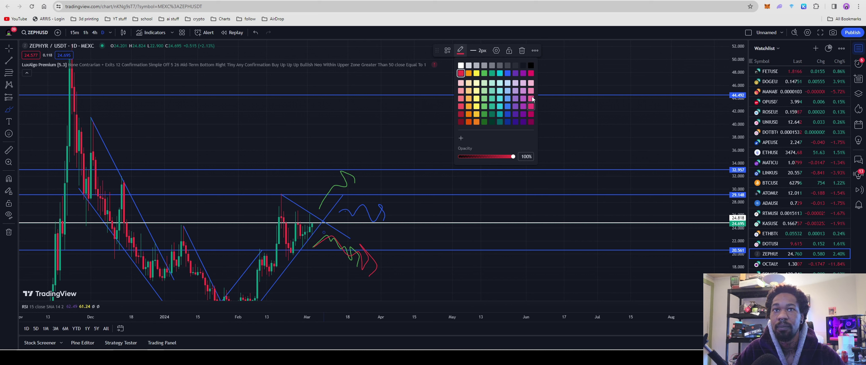
{"action": "left_click", "coordinate": [531, 66]}
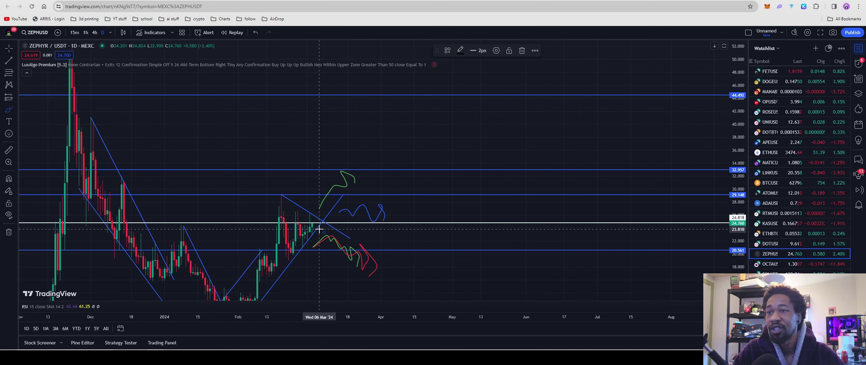
{"action": "left_click_drag", "start_coordinate": [321, 231], "coordinate": [353, 205]}
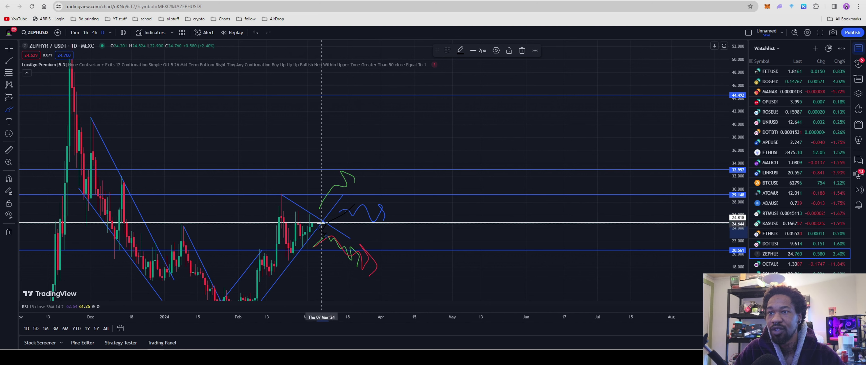
{"action": "mouse_move", "coordinate": [325, 230]}
{"action": "left_mouse_down"}
{"action": "mouse_move", "coordinate": [356, 204]}
{"action": "mouse_move", "coordinate": [367, 215]}
{"action": "mouse_move", "coordinate": [383, 206]}
{"action": "mouse_move", "coordinate": [404, 233]}
{"action": "mouse_move", "coordinate": [441, 173]}
{"action": "mouse_move", "coordinate": [429, 170]}
{"action": "mouse_move", "coordinate": [448, 194]}
{"action": "left_mouse_up"}
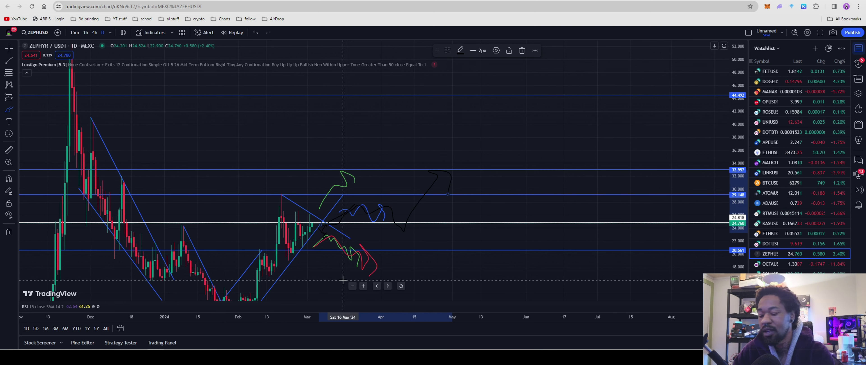
{"action": "key", "text": "ctrl+z"}
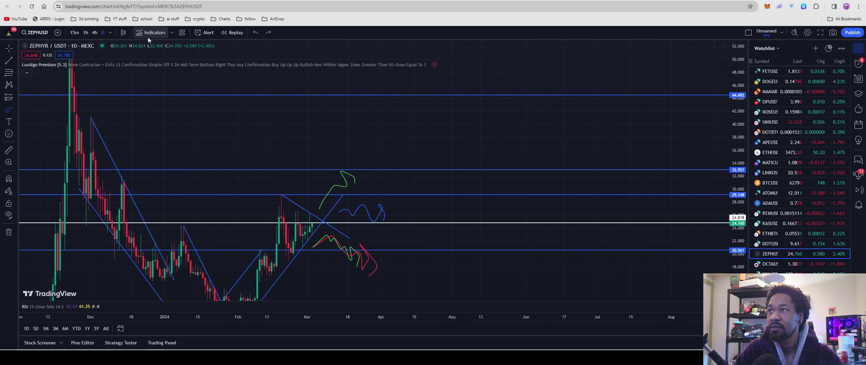
Step: Set the Brush colour to yellow and draw a bullish path rising from current price toward upper resistance
{"action": "left_click", "coordinate": [15, 110]}
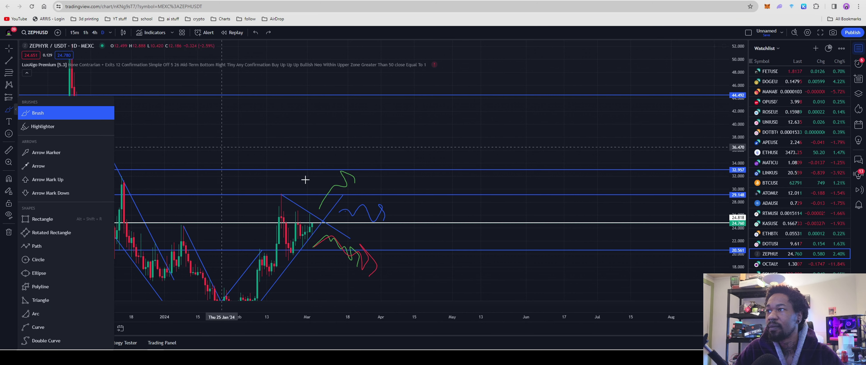
{"action": "left_click", "coordinate": [341, 224]}
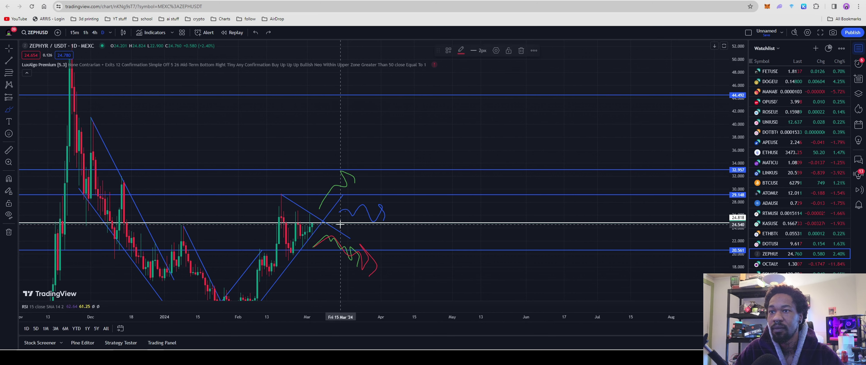
{"action": "left_click", "coordinate": [461, 51]}
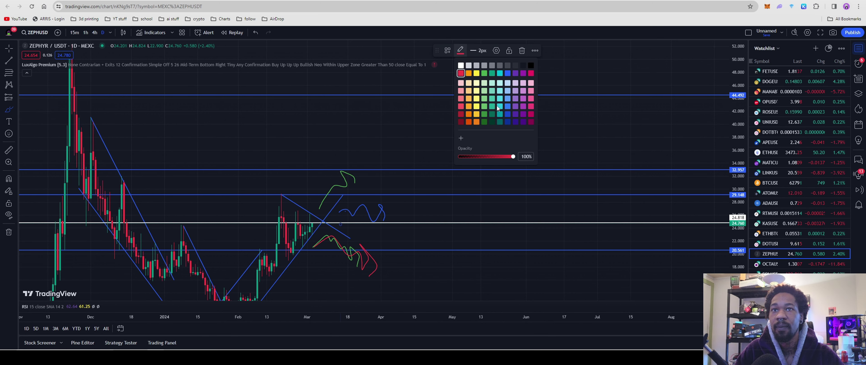
{"action": "left_click", "coordinate": [476, 99]}
{"action": "scroll", "coordinate": [392, 272], "scroll_direction": "up", "scroll_amount": 2}
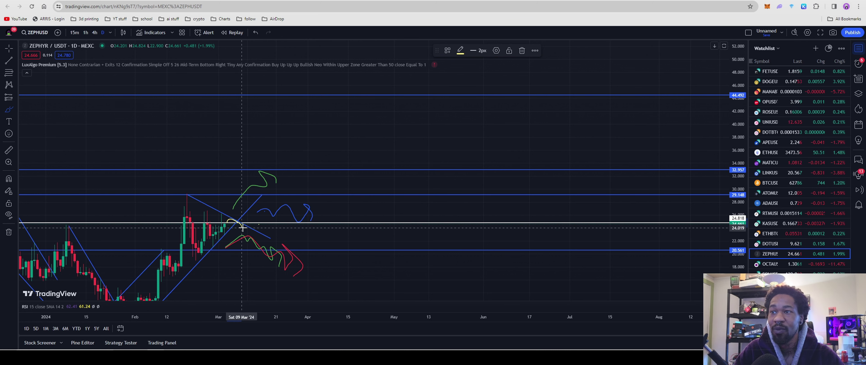
{"action": "mouse_move", "coordinate": [243, 228]}
{"action": "left_mouse_down"}
{"action": "mouse_move", "coordinate": [285, 202]}
{"action": "mouse_move", "coordinate": [304, 213]}
{"action": "mouse_move", "coordinate": [313, 199]}
{"action": "mouse_move", "coordinate": [322, 220]}
{"action": "mouse_move", "coordinate": [338, 172]}
{"action": "mouse_move", "coordinate": [331, 178]}
{"action": "mouse_move", "coordinate": [337, 172]}
{"action": "mouse_move", "coordinate": [348, 189]}
{"action": "left_mouse_up"}
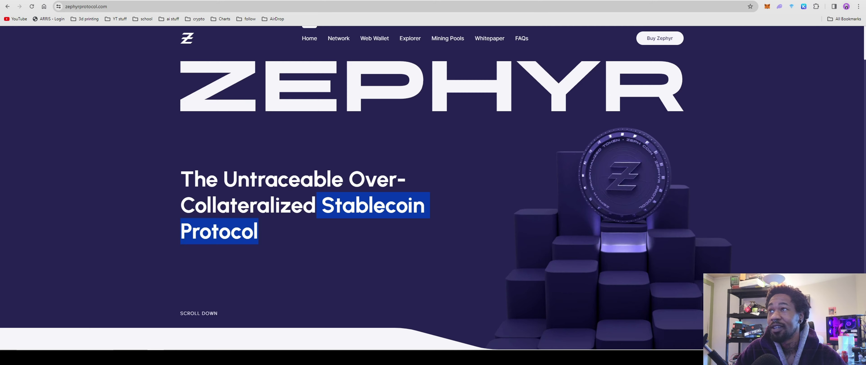
Step: Browse the Zephyr Protocol homepage, then pan the ZEPH chart to center the scenario paths
{"action": "scroll", "coordinate": [407, 191], "scroll_direction": "down", "scroll_amount": 10}
{"action": "scroll", "coordinate": [408, 189], "scroll_direction": "up", "scroll_amount": 5}
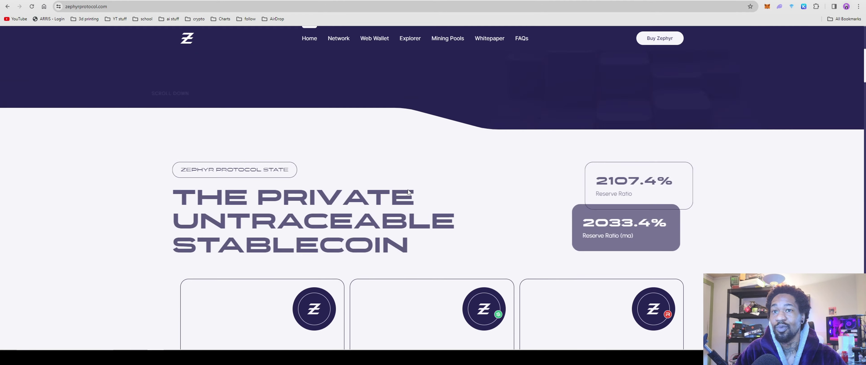
{"action": "scroll", "coordinate": [408, 189], "scroll_direction": "up", "scroll_amount": 5}
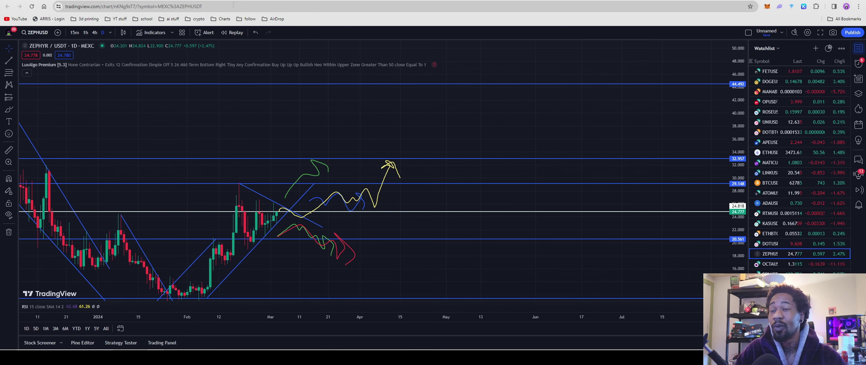
{"action": "left_click_drag", "start_coordinate": [412, 248], "coordinate": [478, 251]}
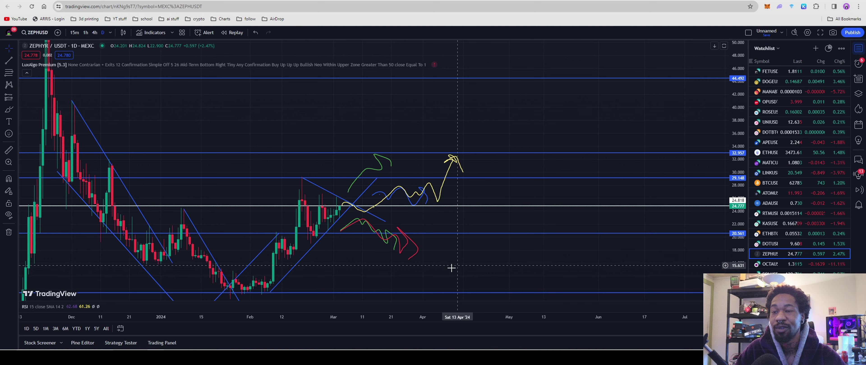